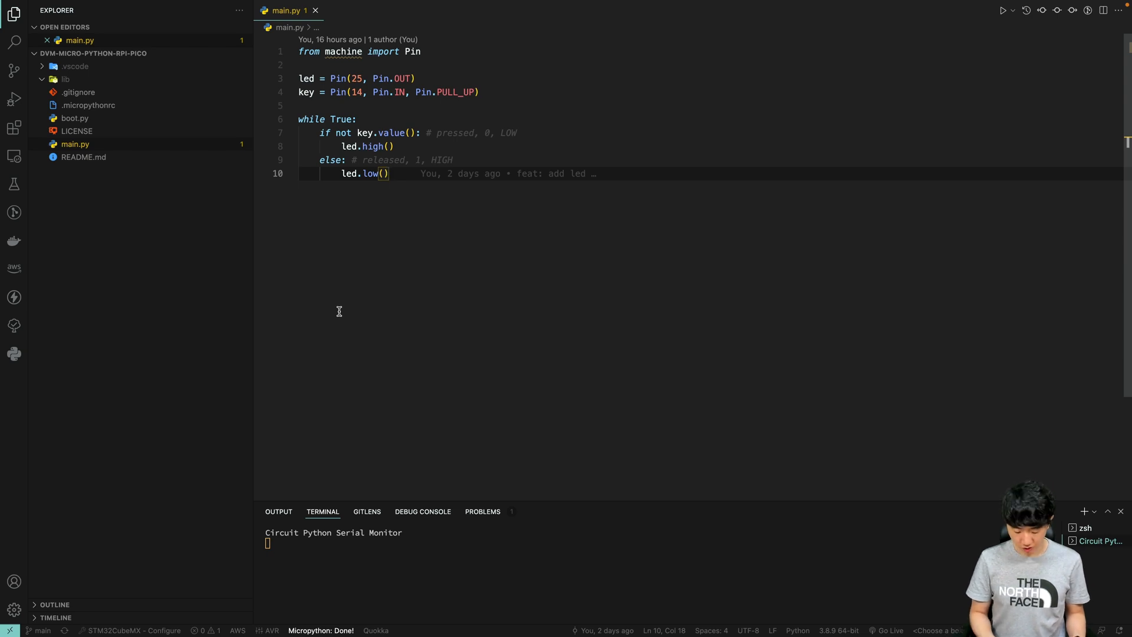
Clear main.py, then import Pin from machine and sleep from time.
{"action": "key", "text": "ctrl+a"}
{"action": "key", "text": "BackSpace"}
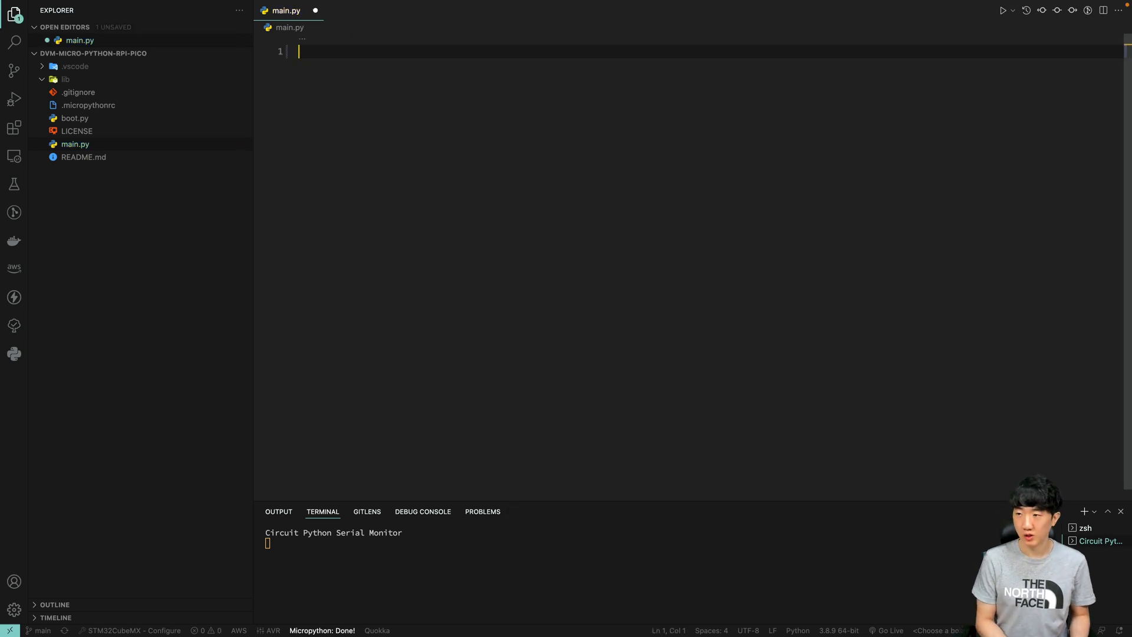
{"action": "type", "text": "from mac"}
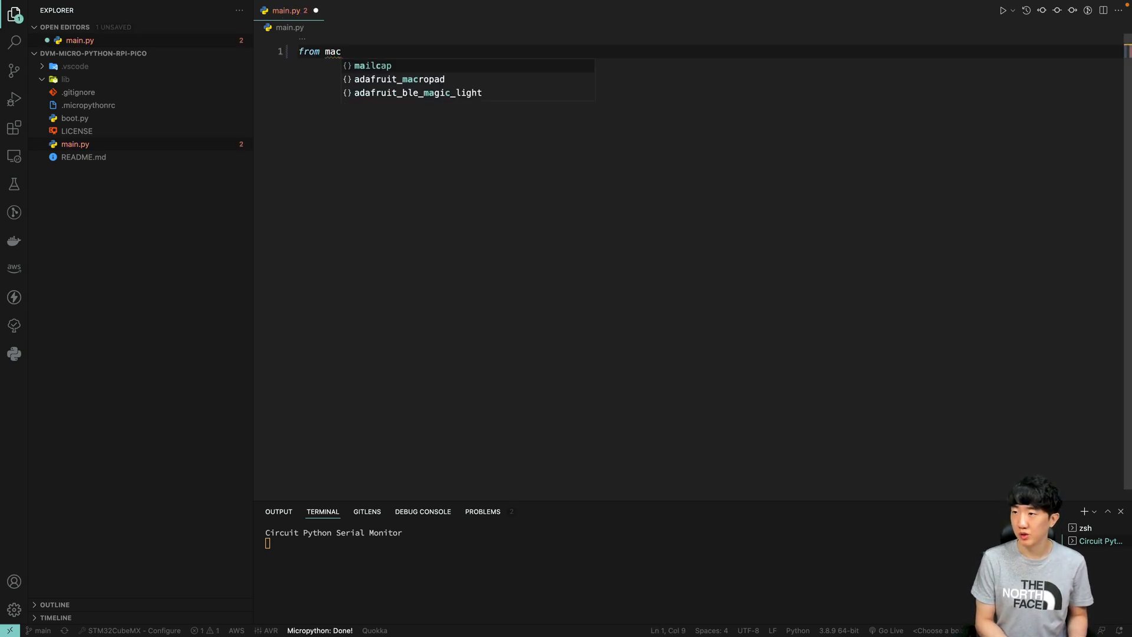
{"action": "type", "text": "hine import"}
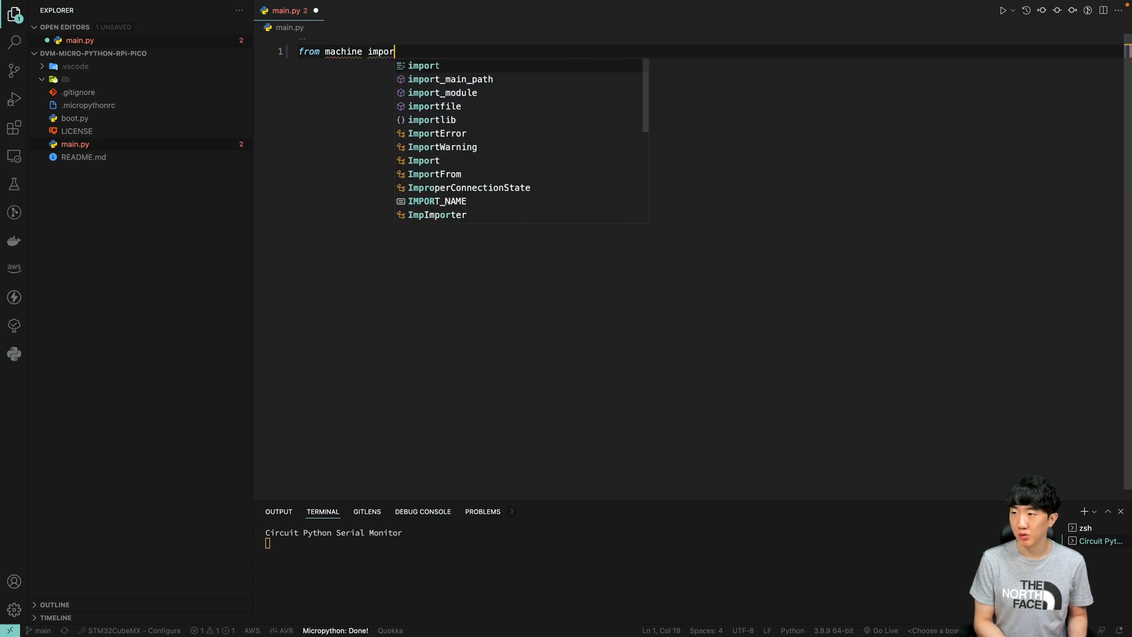
{"action": "type", "text": " Pin"}
{"action": "key", "text": "Return"}
{"action": "type", "text": "fr"}
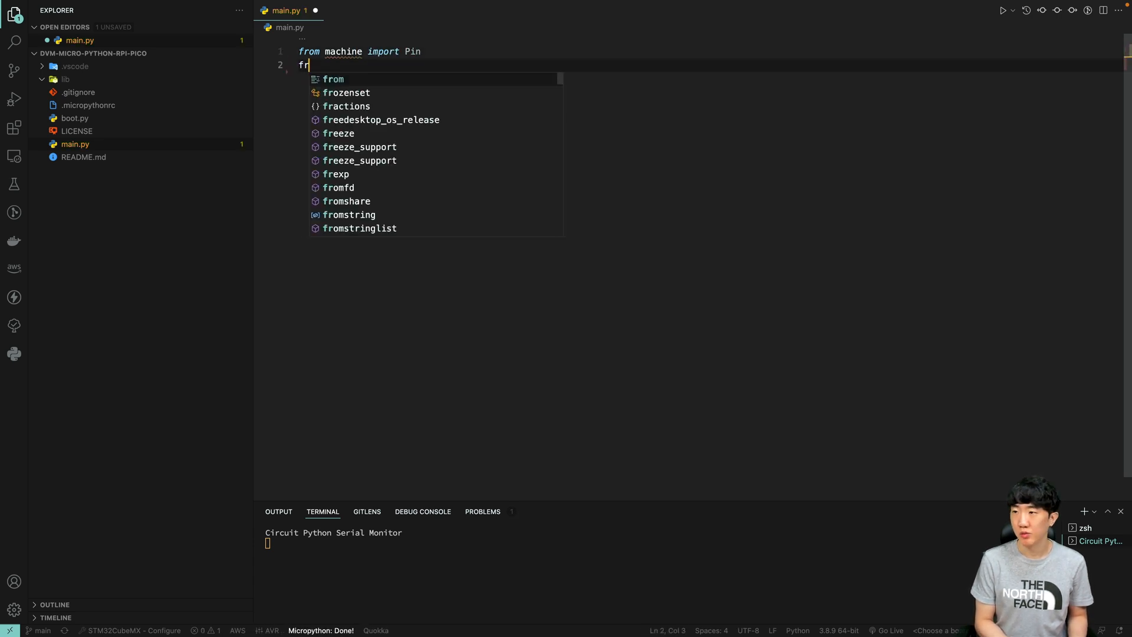
{"action": "type", "text": "om time i"}
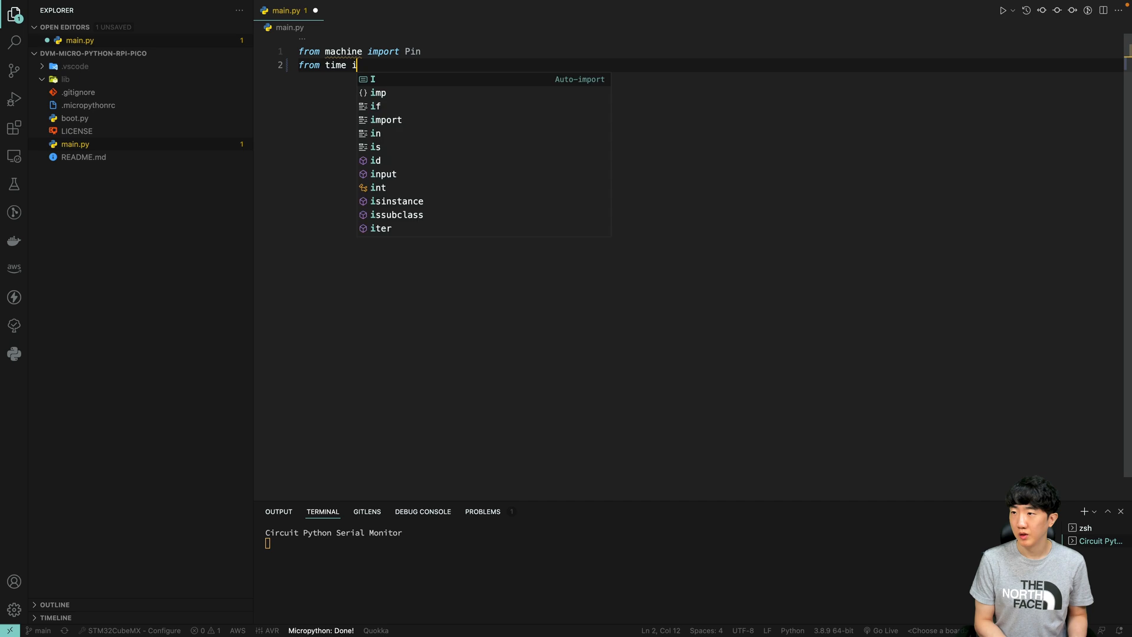
{"action": "type", "text": "mport slee"}
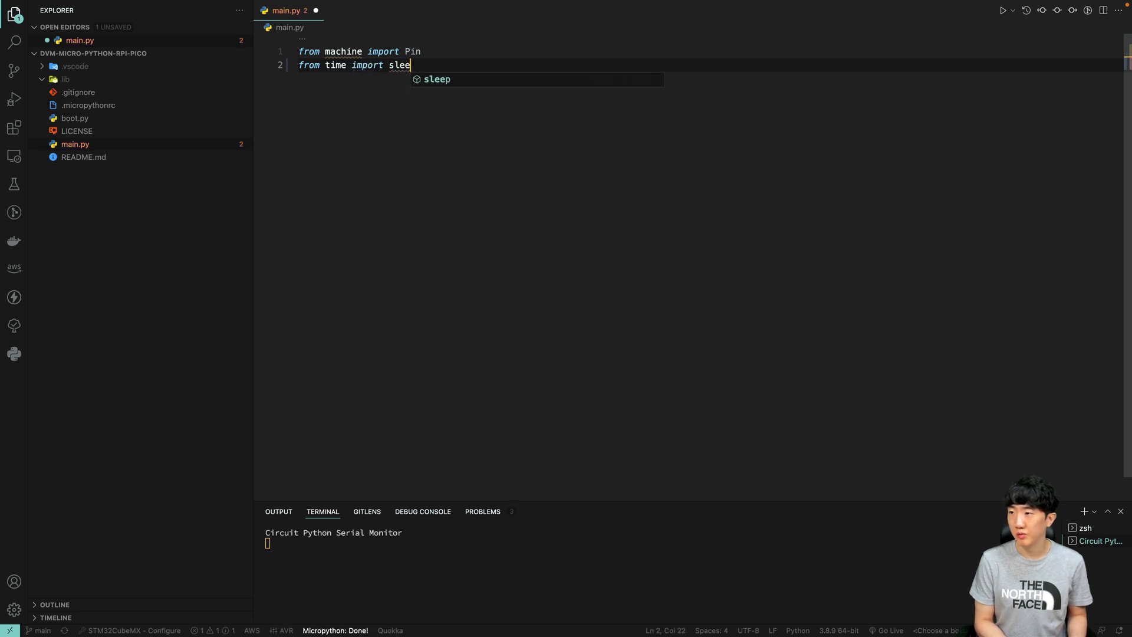
{"action": "type", "text": "p"}
{"action": "key", "text": "Return"}
{"action": "key", "text": "Return"}
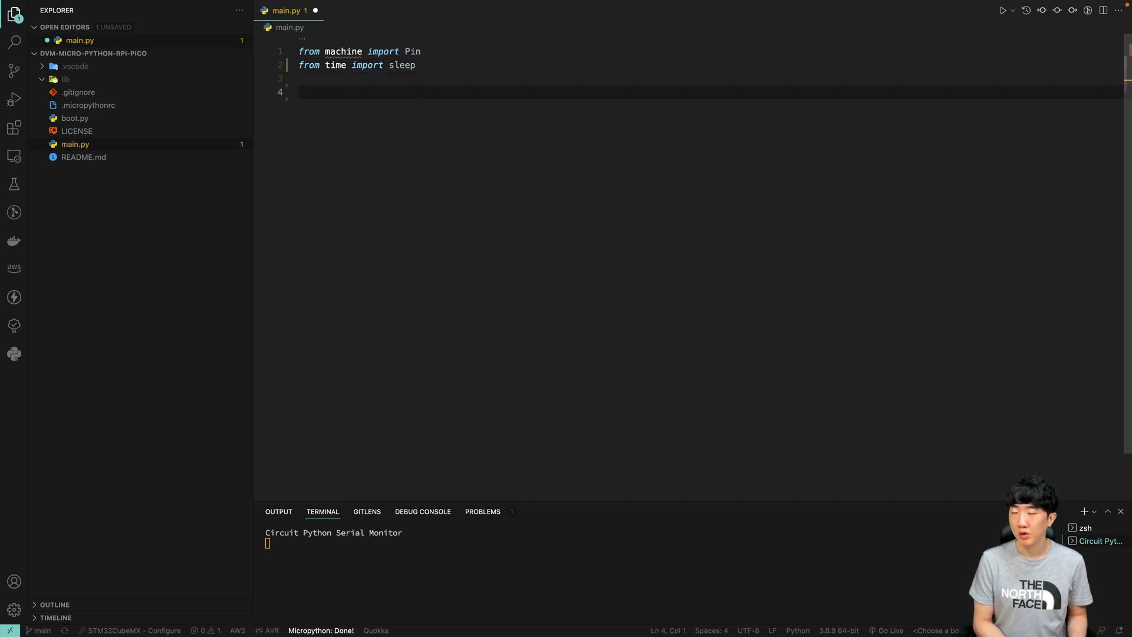
{"action": "type", "text": "led"}
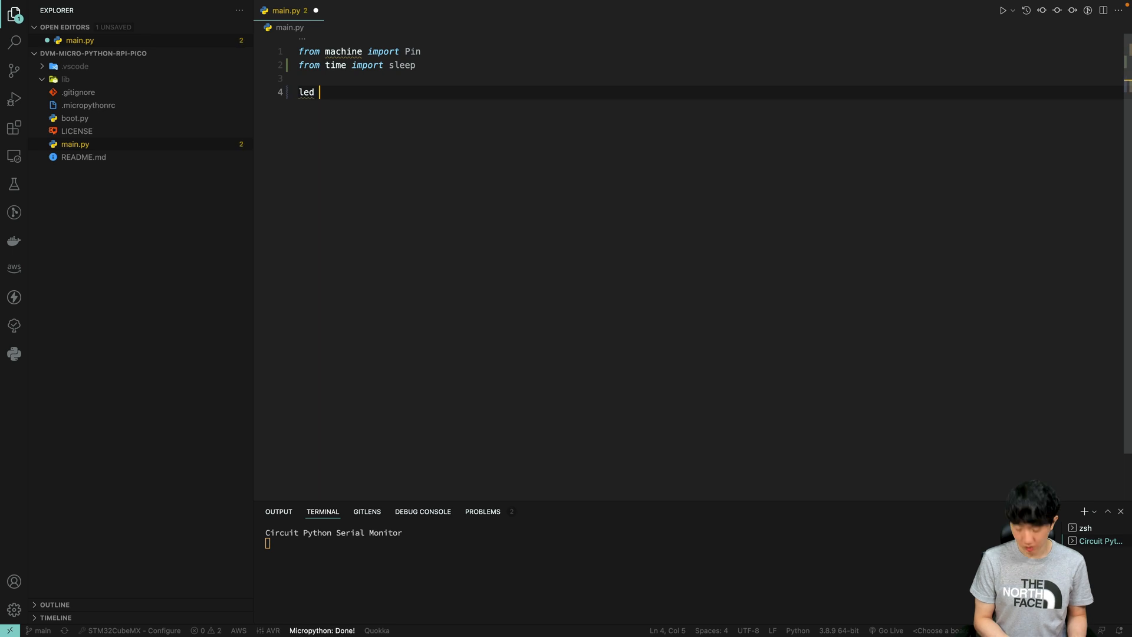
{"action": "type", "text": " = Pin("}
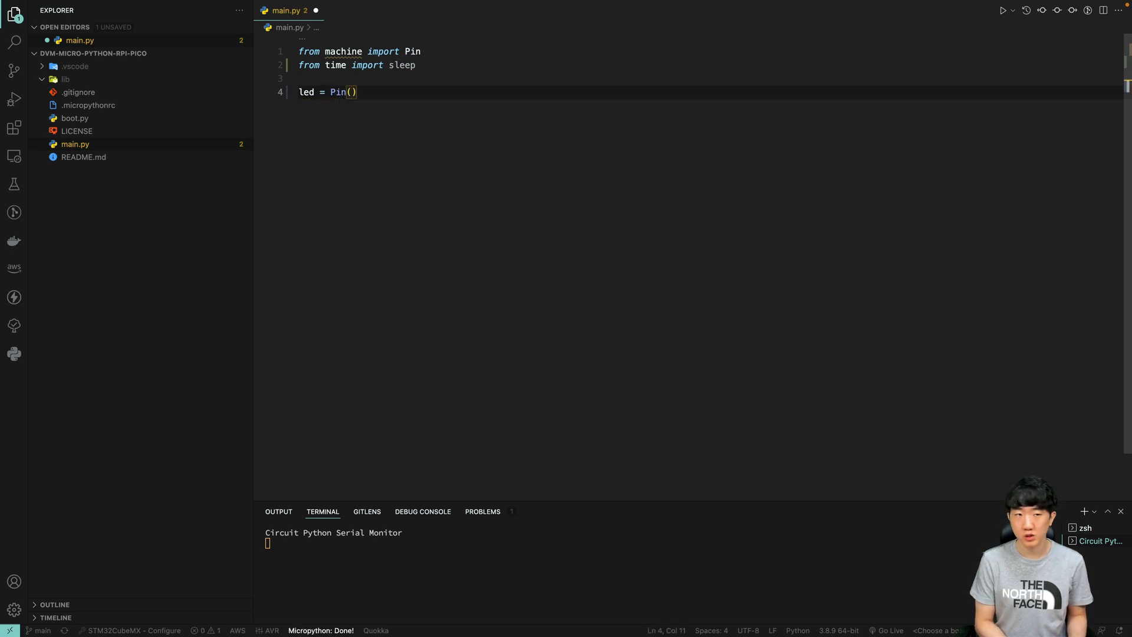
{"action": "type", "text": "25, "}
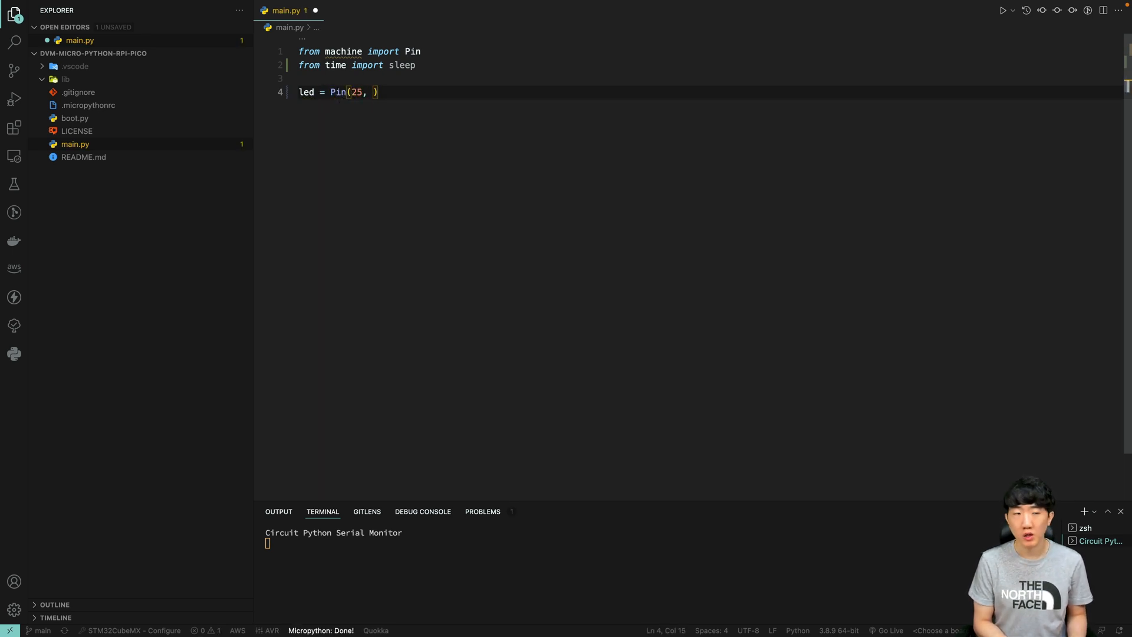
{"action": "type", "text": "Pin."}
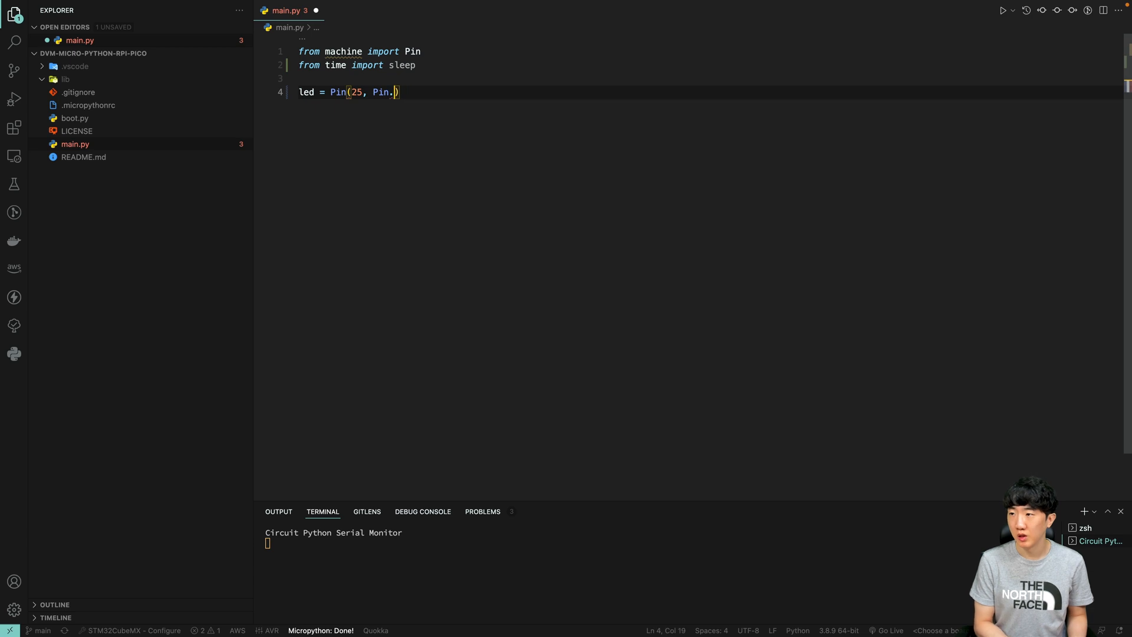
{"action": "type", "text": "OUT)"}
Define key = Pin(14, Pin.IN, Pin.PULL_UP) and initialize state = 0.
{"action": "key", "text": "Return"}
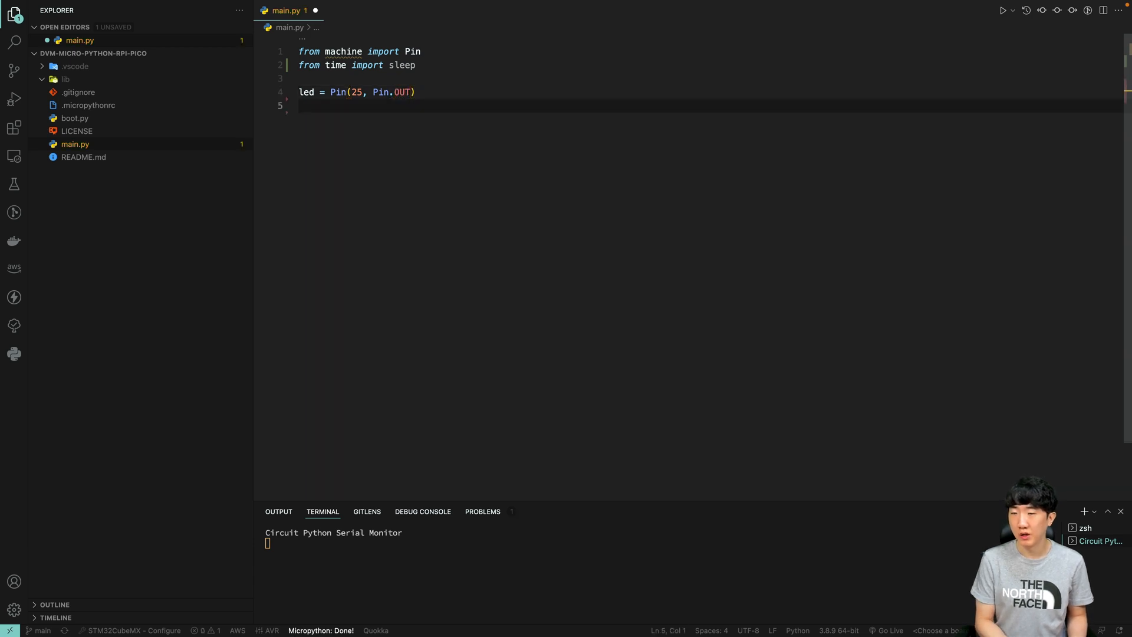
{"action": "type", "text": "key "}
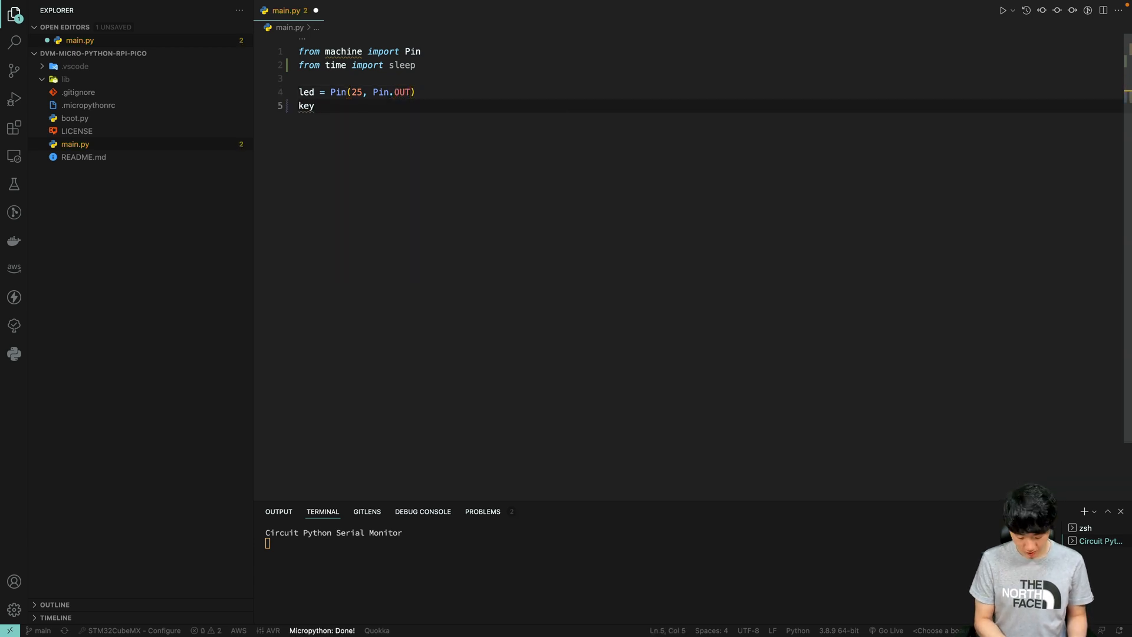
{"action": "type", "text": "= Pin(14, "}
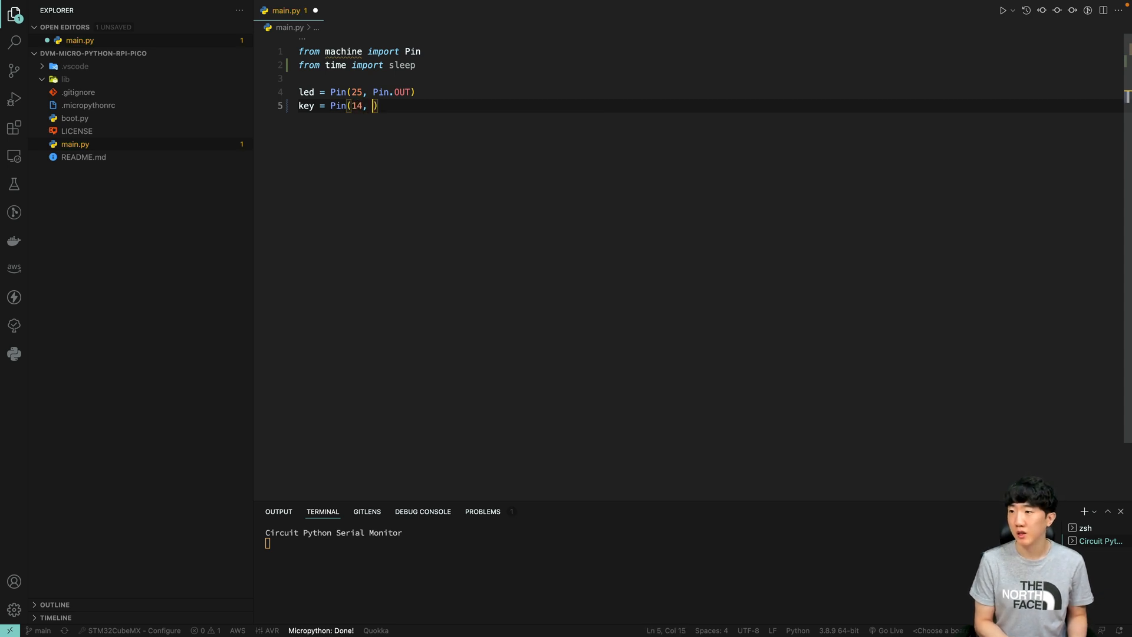
{"action": "type", "text": "Pin.IN"}
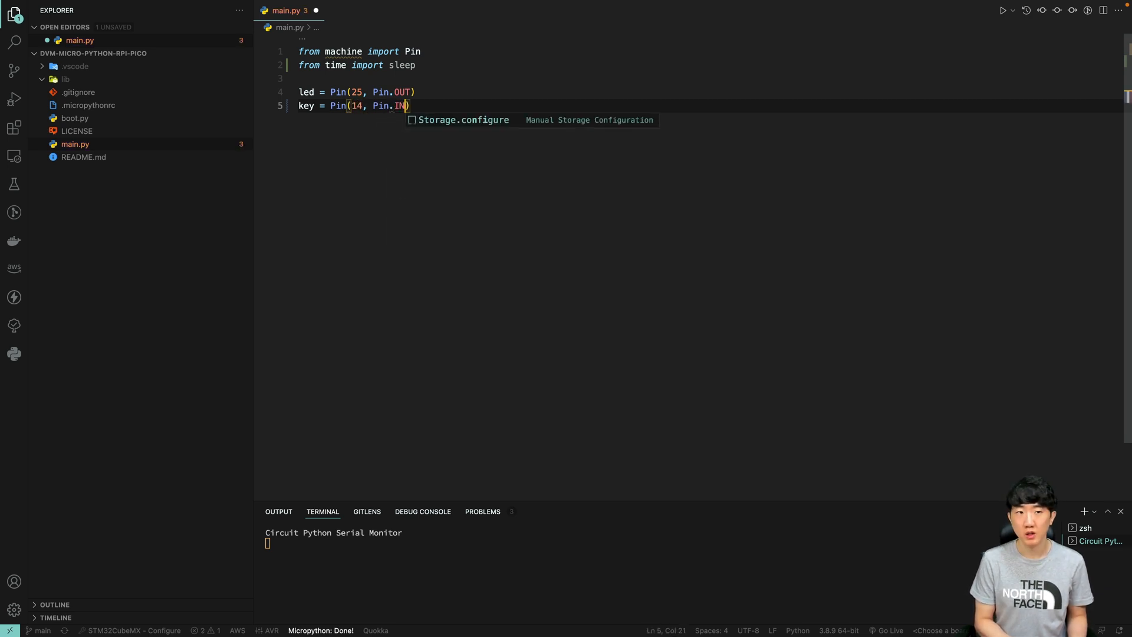
{"action": "type", "text": ", Pin.PU"}
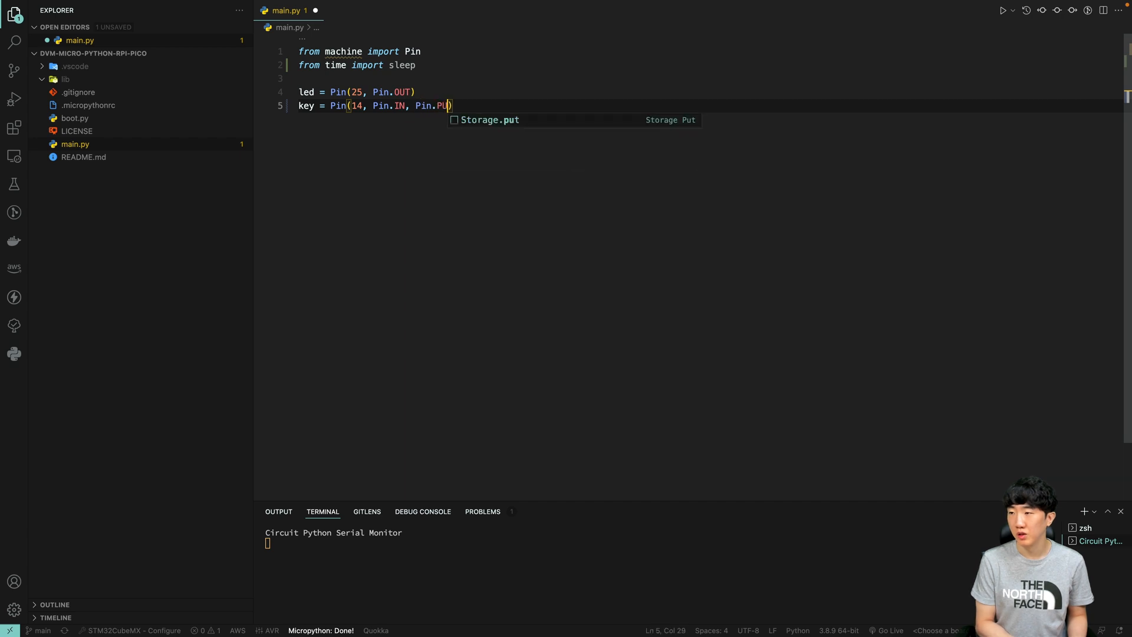
{"action": "type", "text": "LL_UP)"}
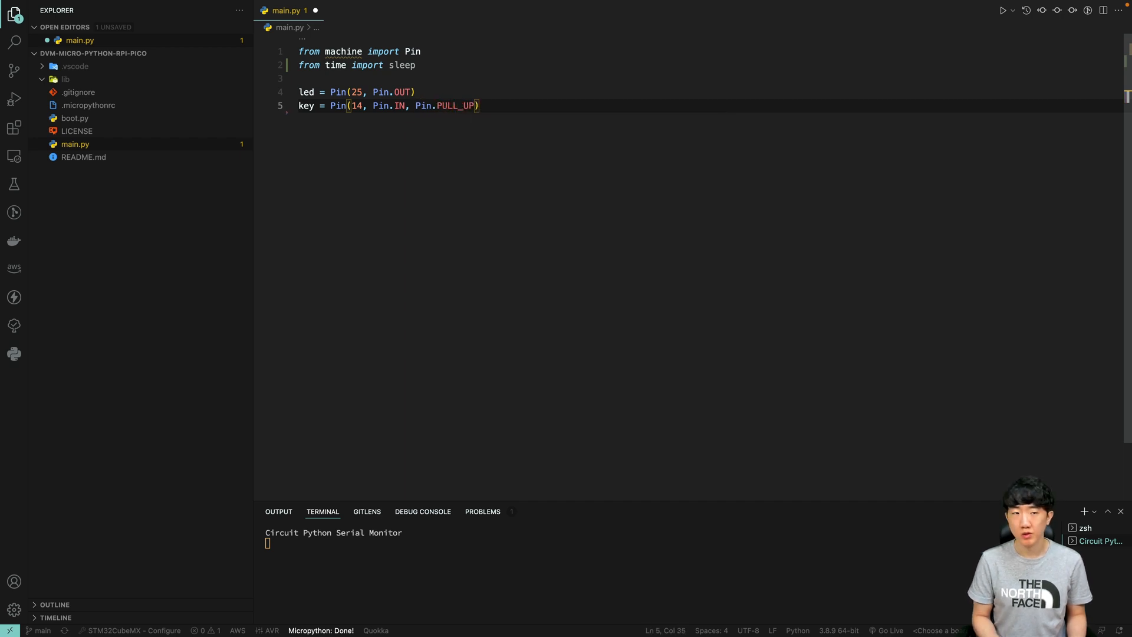
{"action": "key", "text": "Return"}
{"action": "key", "text": "Return"}
{"action": "type", "text": "state"}
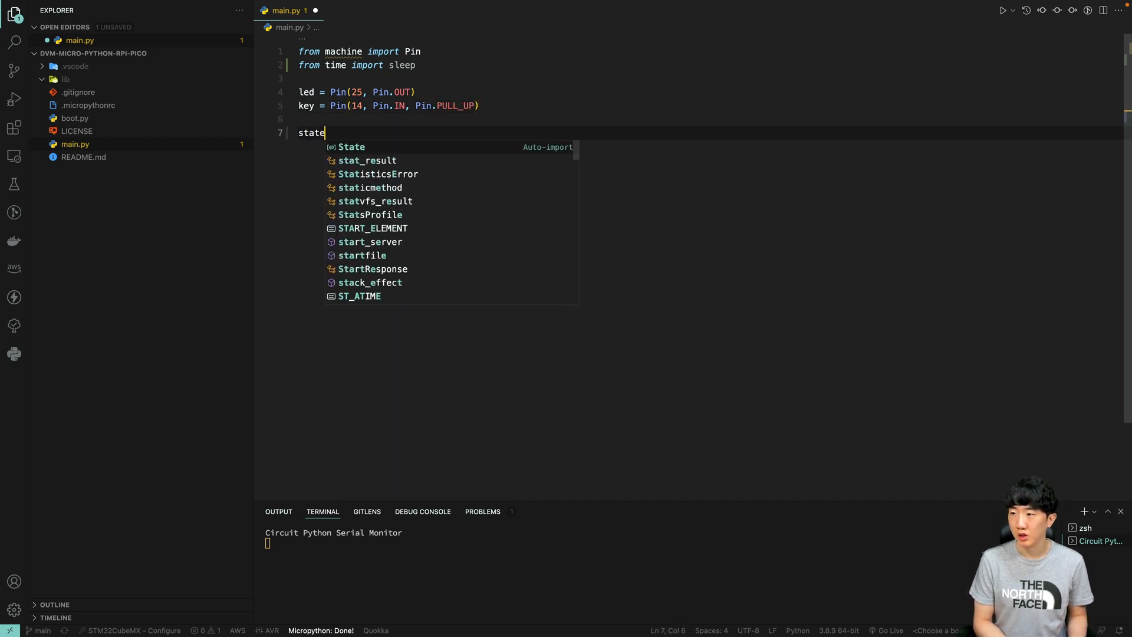
{"action": "type", "text": " = 0"}
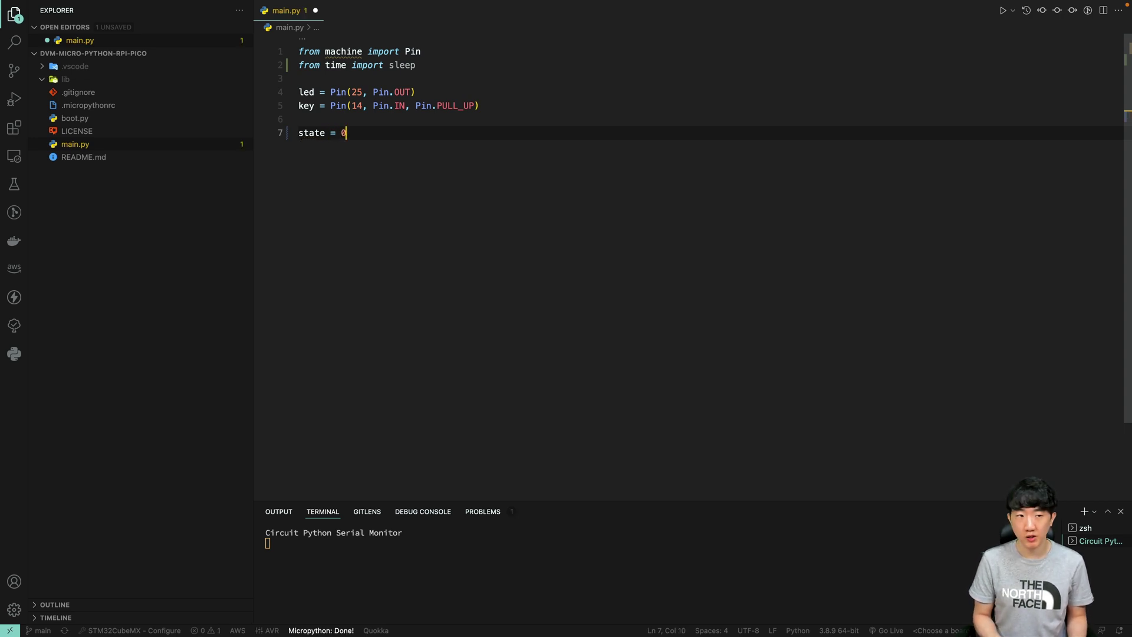
{"action": "key", "text": "Return"}
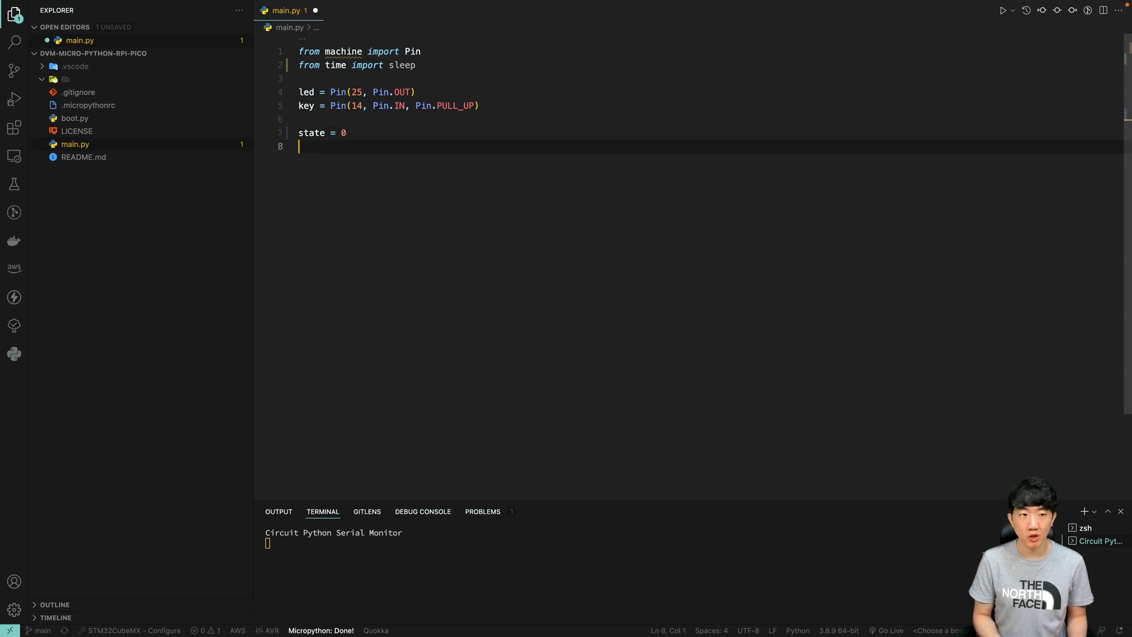
{"action": "key", "text": "Return"}
{"action": "type", "text": "d"}
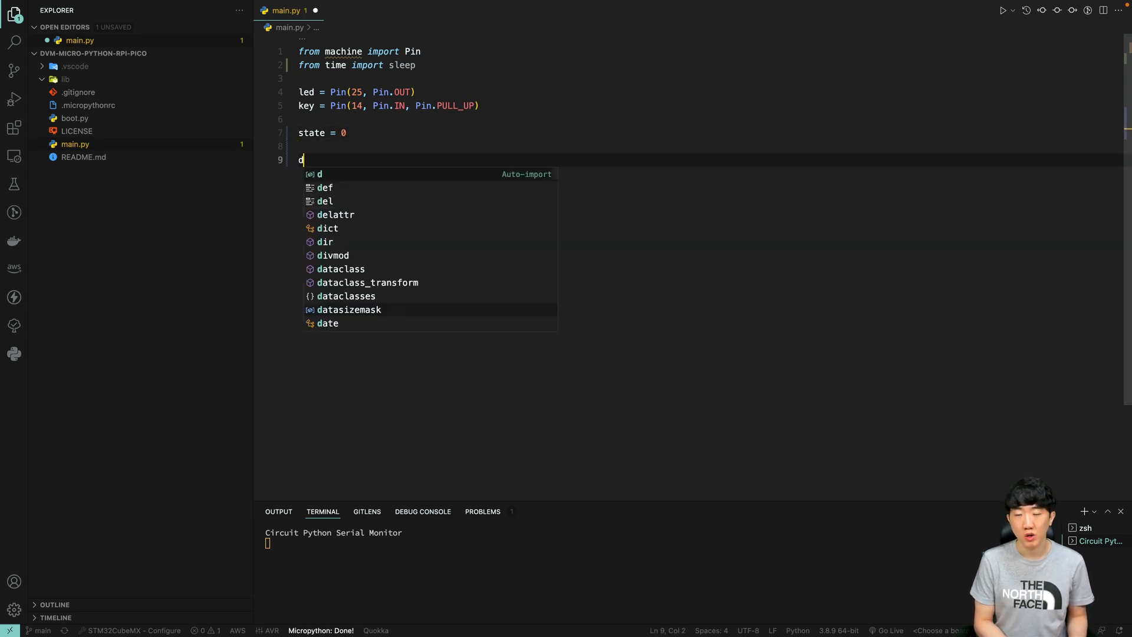
{"action": "type", "text": "ef"}
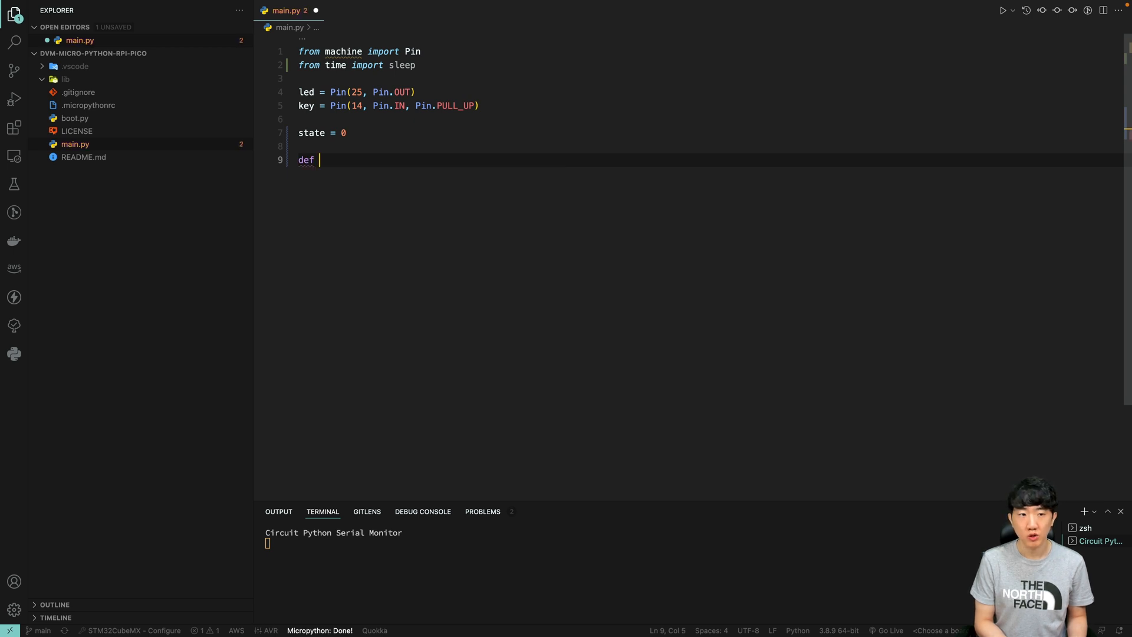
Register key.irq(on_falling, Pin.IRQ_FALLING) and open blank lines above it for the handler.
{"action": "key", "text": "BackSpace"}
{"action": "key", "text": "BackSpace"}
{"action": "key", "text": "Return"}
{"action": "key", "text": "Return"}
{"action": "key", "text": "BackSpace"}
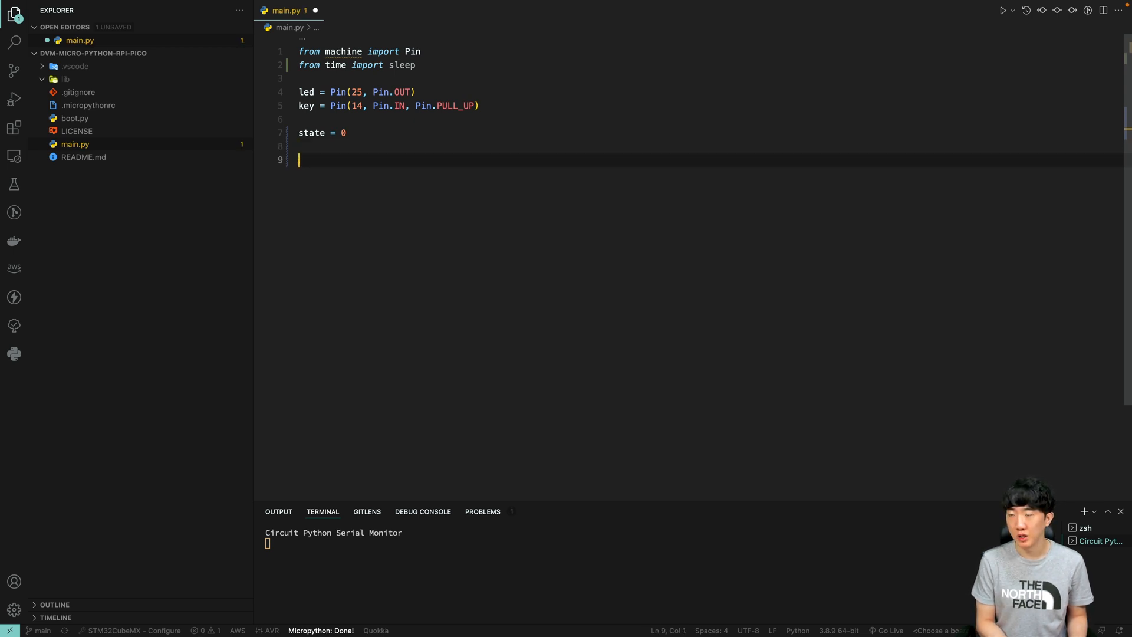
{"action": "type", "text": "key."}
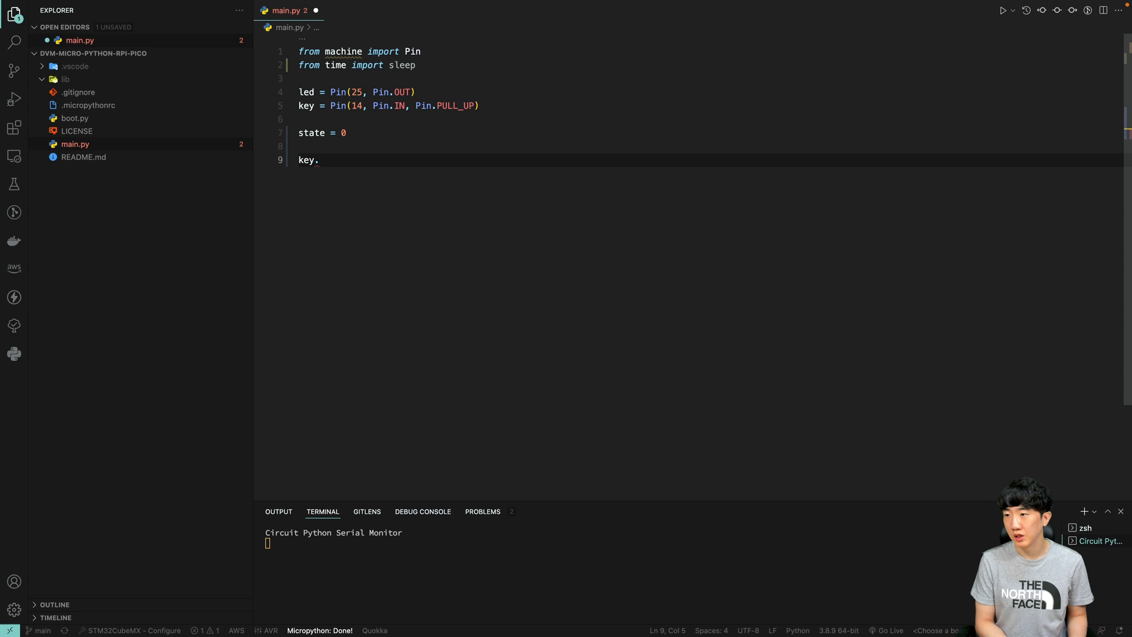
{"action": "type", "text": "irq("}
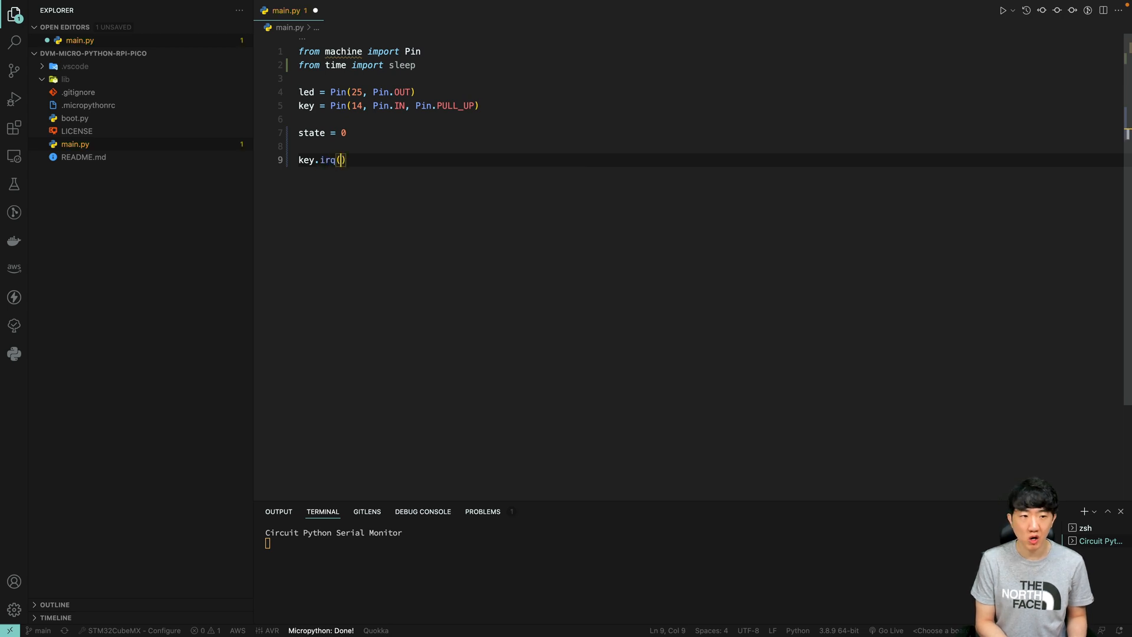
{"action": "type", "text": "on_fallo"}
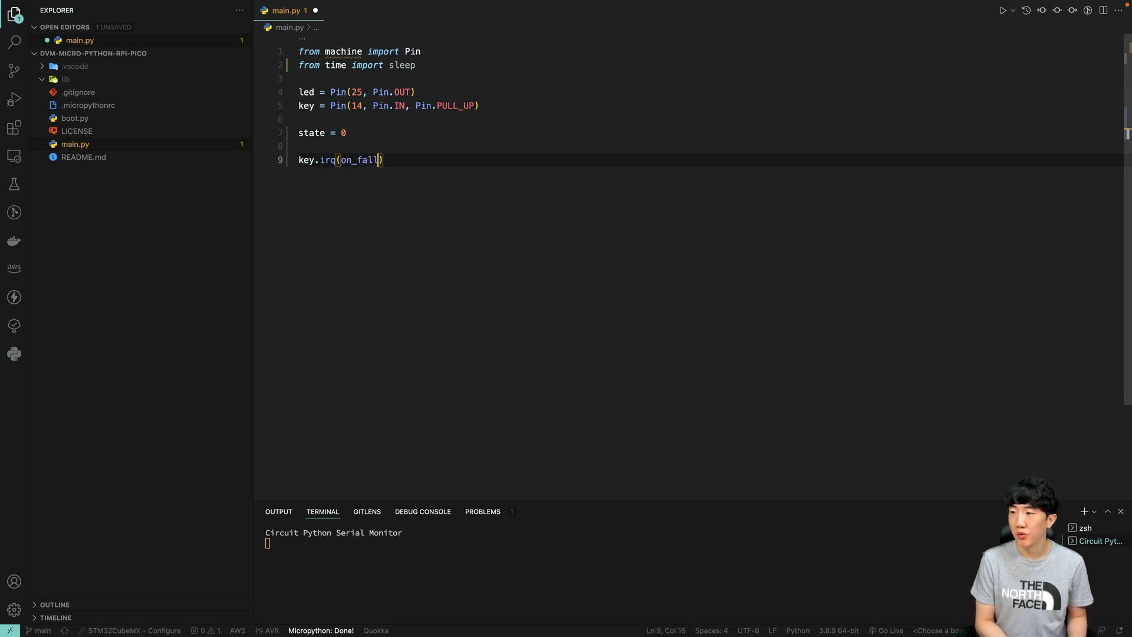
{"action": "type", "text": "ing"}
{"action": "key", "text": "BackSpace"}
{"action": "key", "text": "BackSpace"}
{"action": "key", "text": "BackSpace"}
{"action": "key", "text": "BackSpace"}
{"action": "key", "text": "BackSpace"}
{"action": "type", "text": "ling, "}
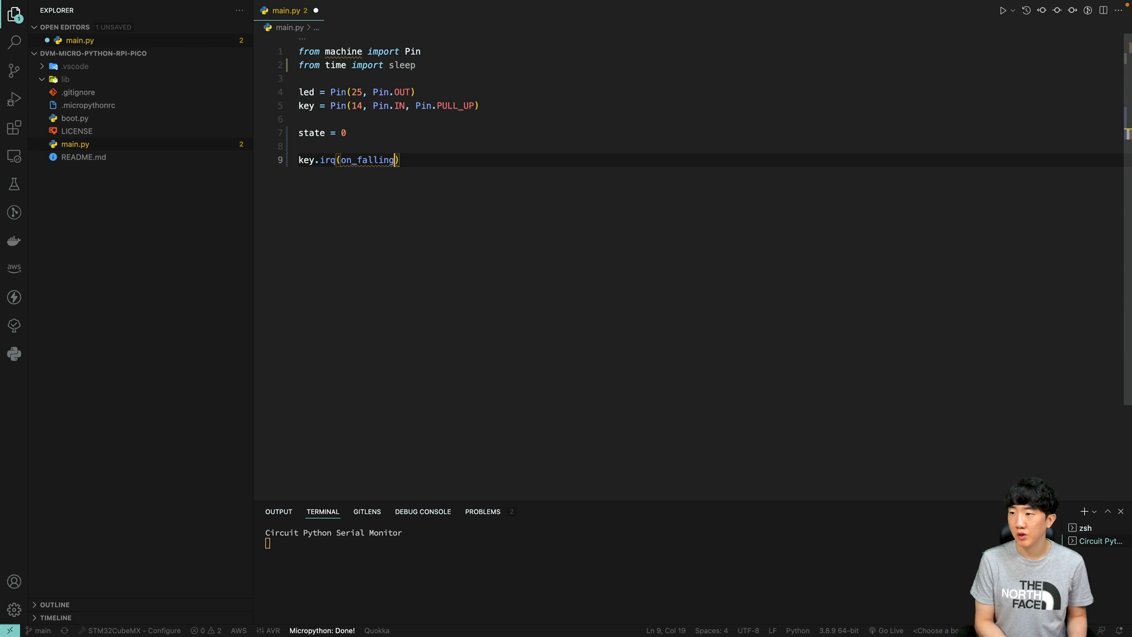
{"action": "type", "text": "Pin"}
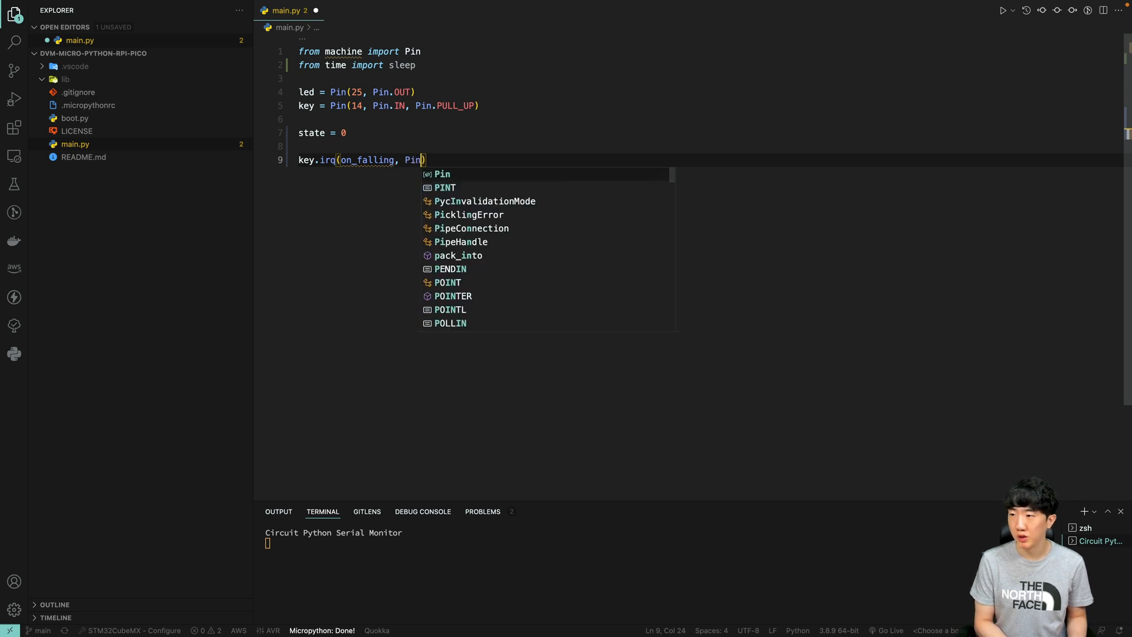
{"action": "type", "text": ".IR"}
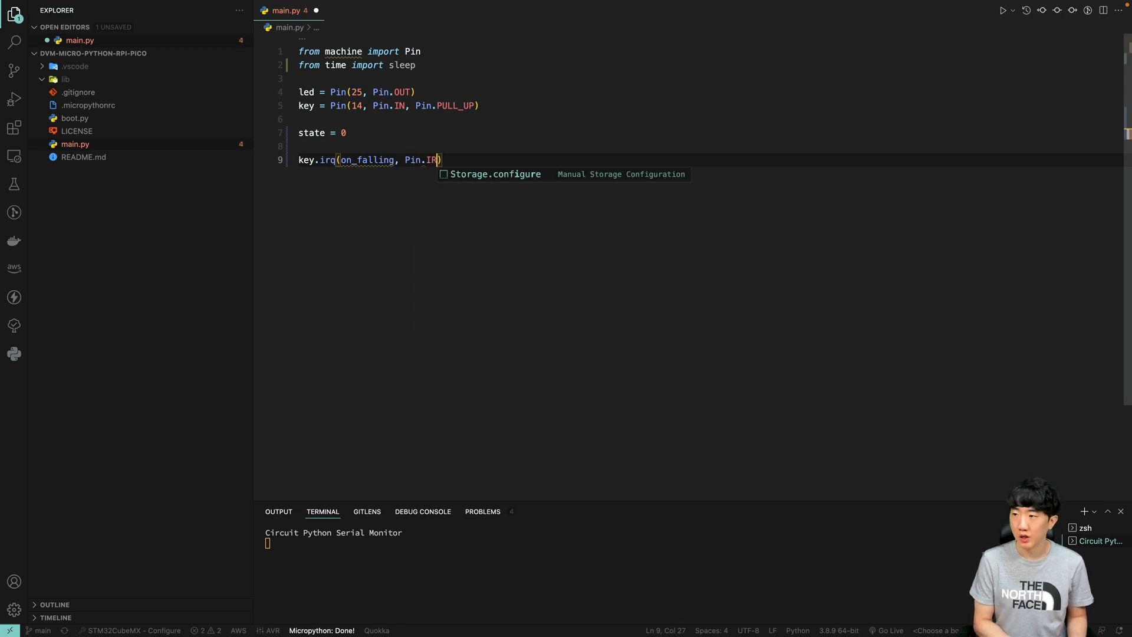
{"action": "type", "text": "Q_"}
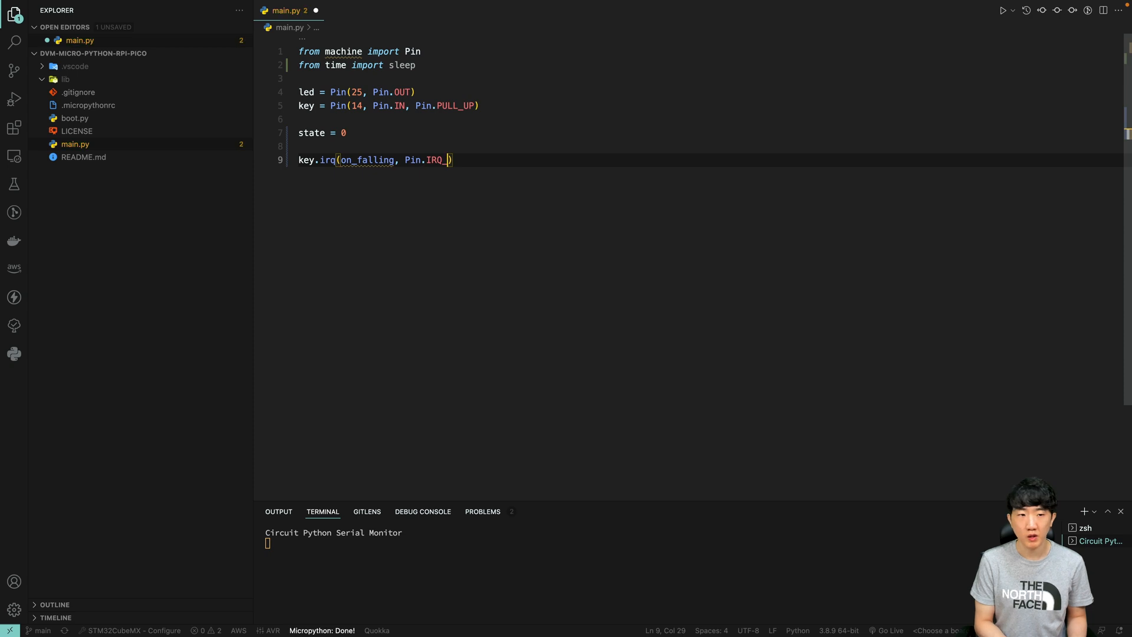
{"action": "type", "text": "FALL"}
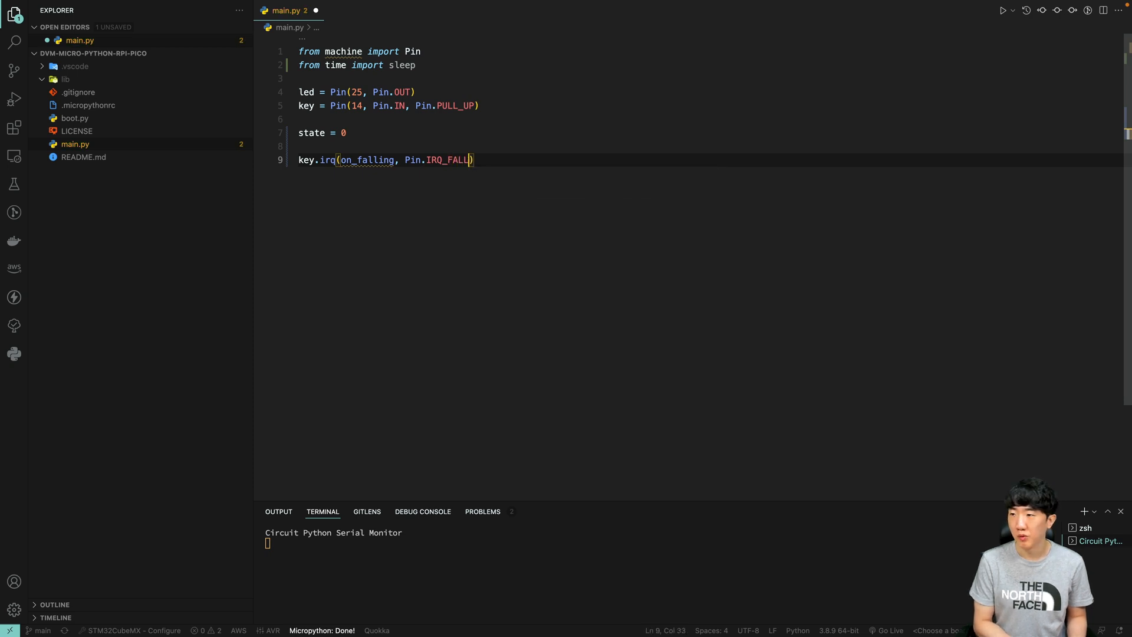
{"action": "type", "text": "ING"}
{"action": "key", "text": "super+shift+Return"}
{"action": "key", "text": "super+shift+Return"}
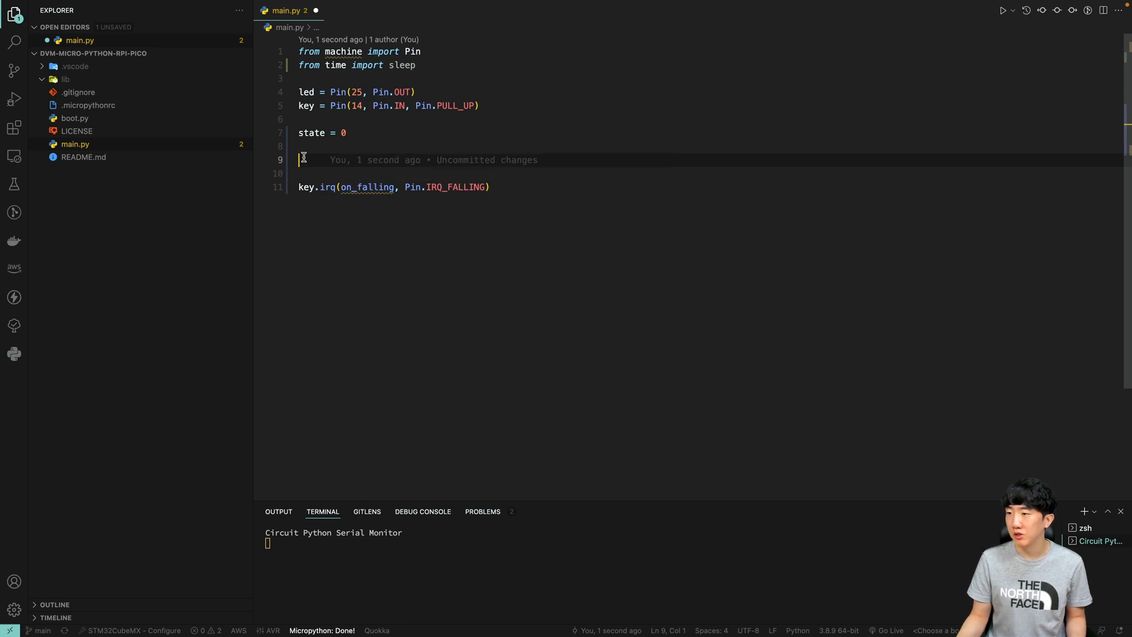
{"action": "type", "text": "def "}
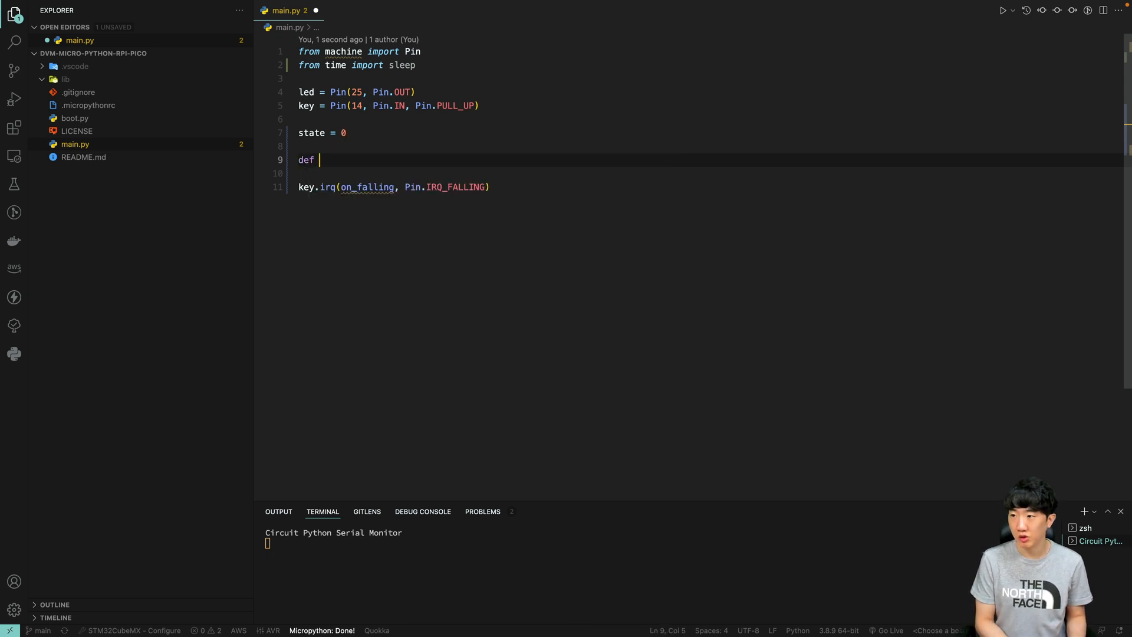
{"action": "type", "text": "on_"}
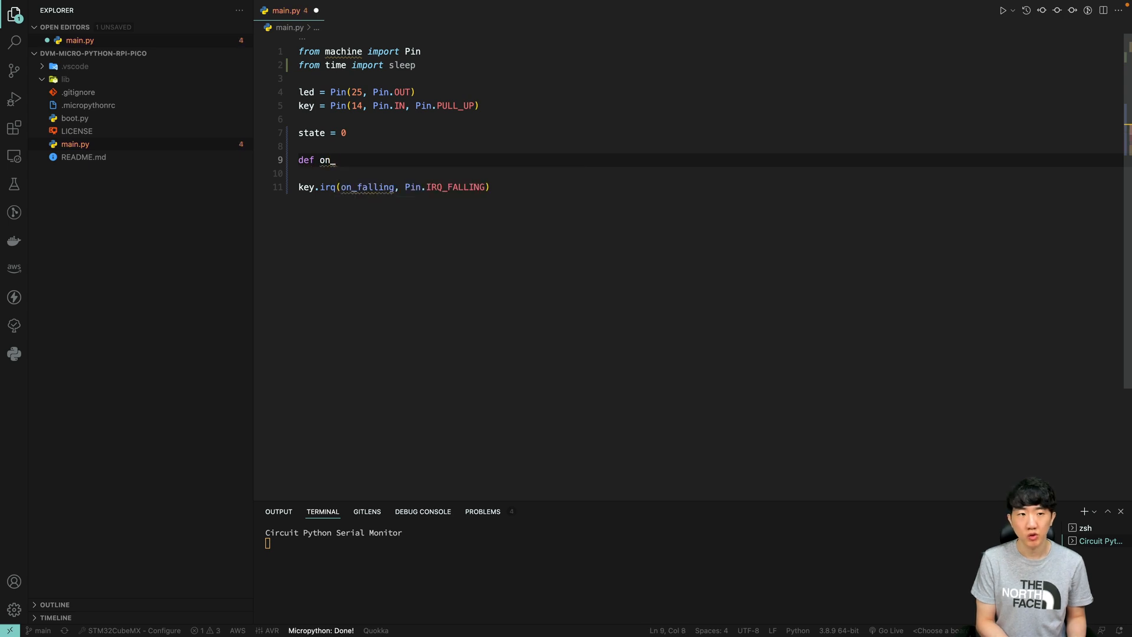
{"action": "type", "text": "falling"}
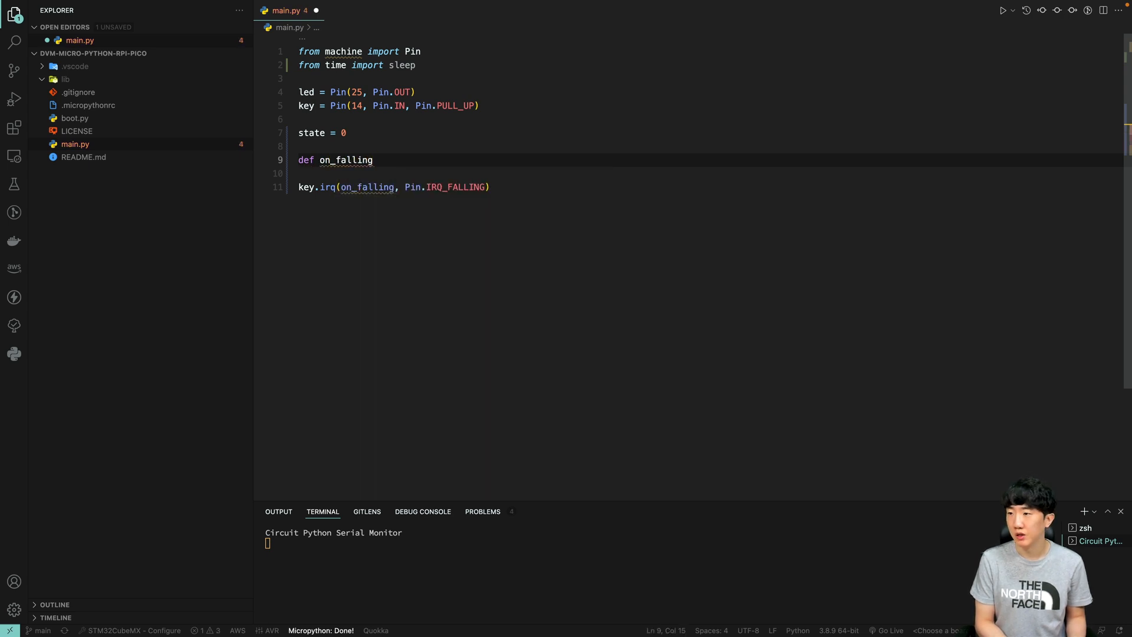
{"action": "type", "text": "("}
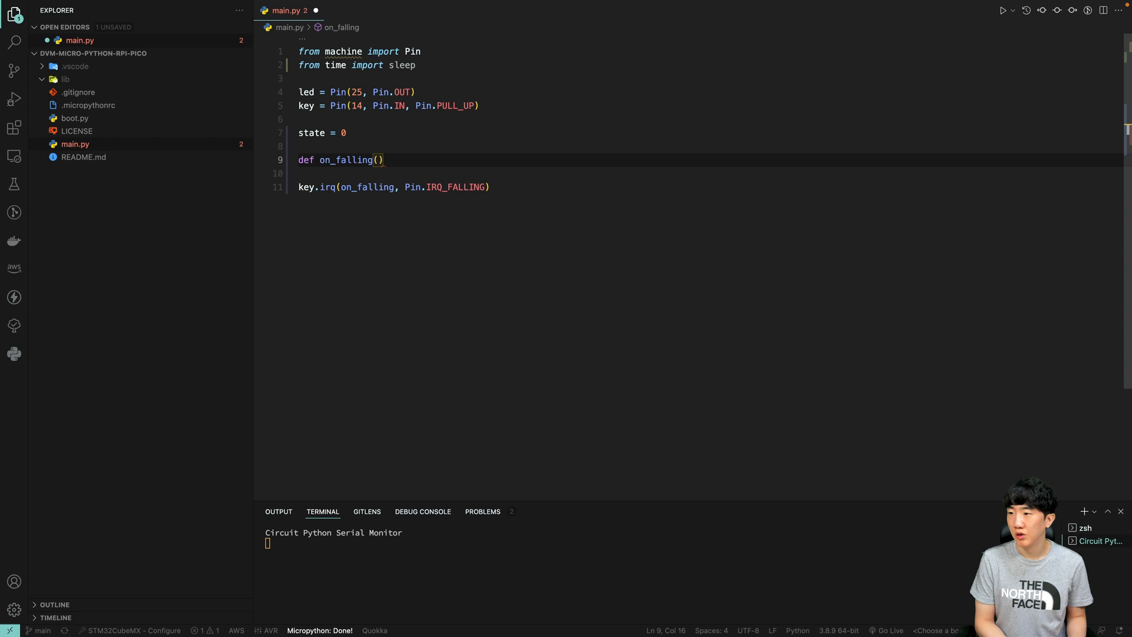
{"action": "type", "text": "k)"}
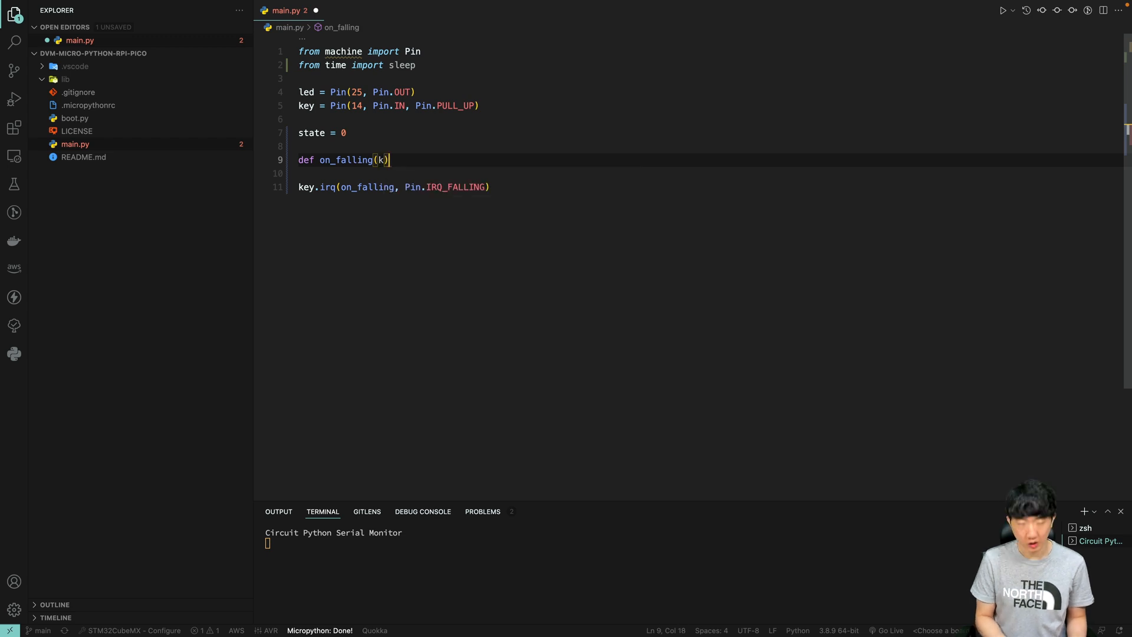
Define on_falling(k) with global state and sleep(0.01) in its body.
{"action": "key", "text": "Return"}
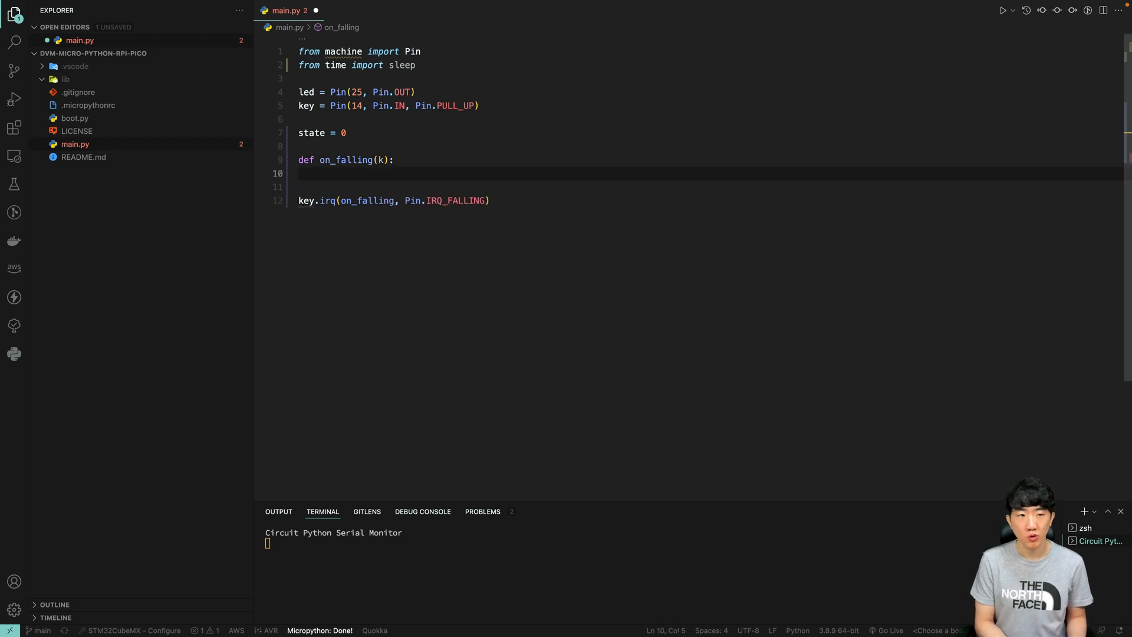
{"action": "type", "text": "glo"}
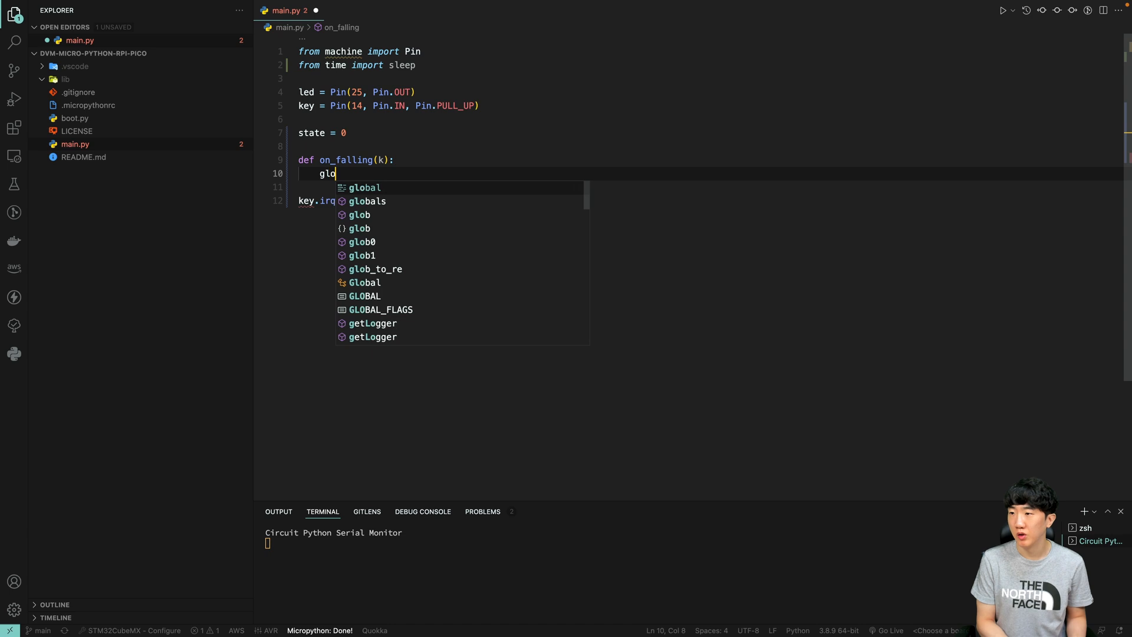
{"action": "type", "text": "bal state"}
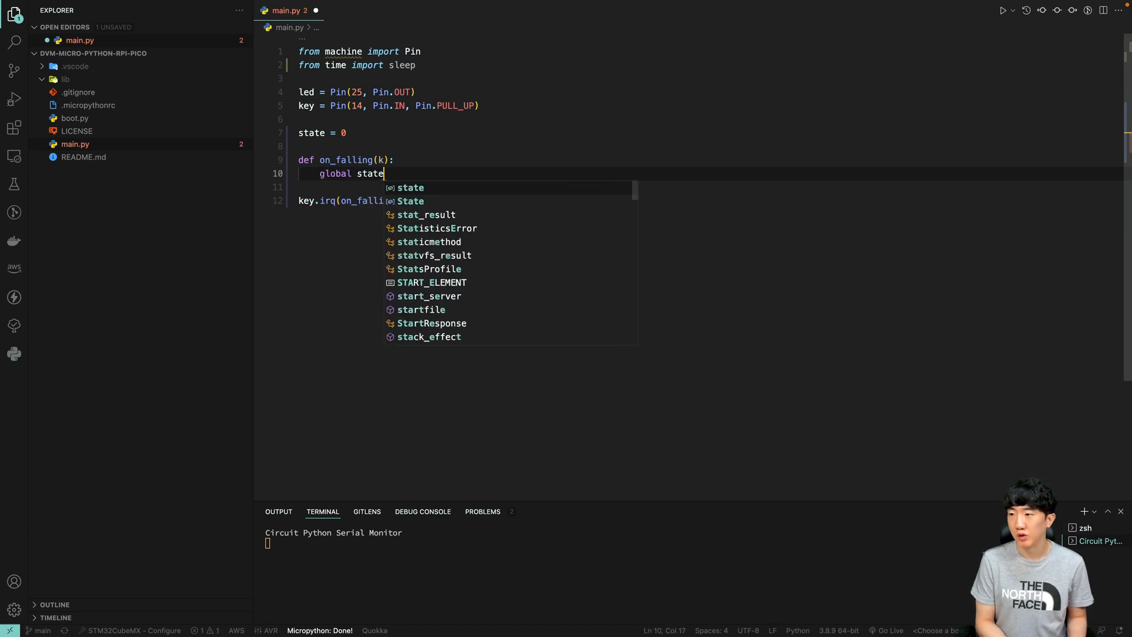
{"action": "key", "text": "Escape"}
{"action": "key", "text": "Return"}
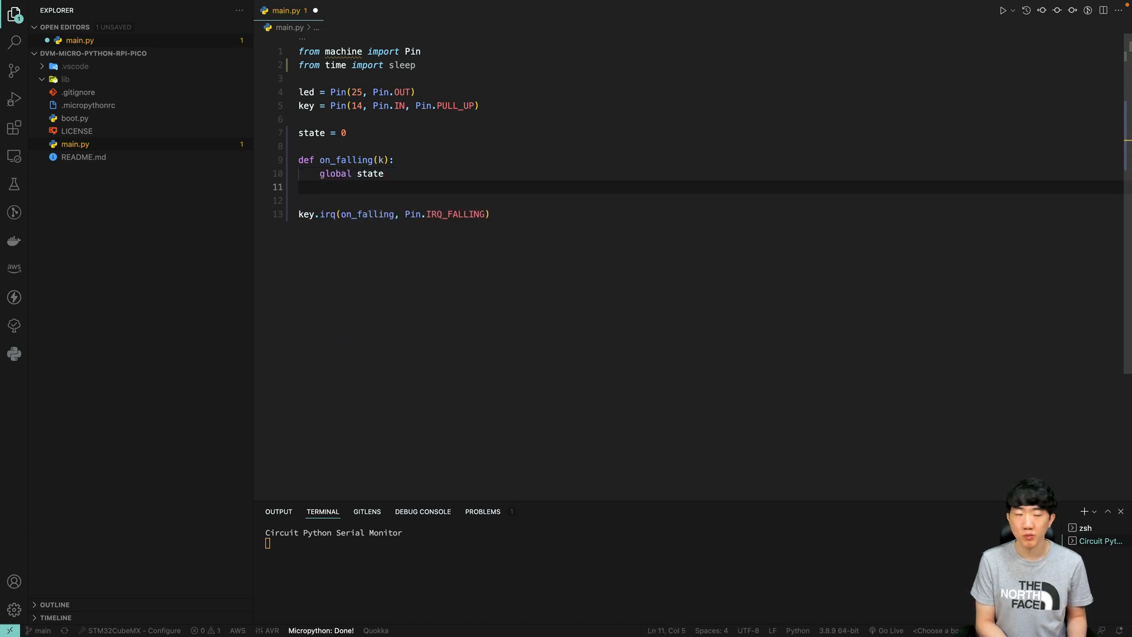
{"action": "type", "text": "sleep("}
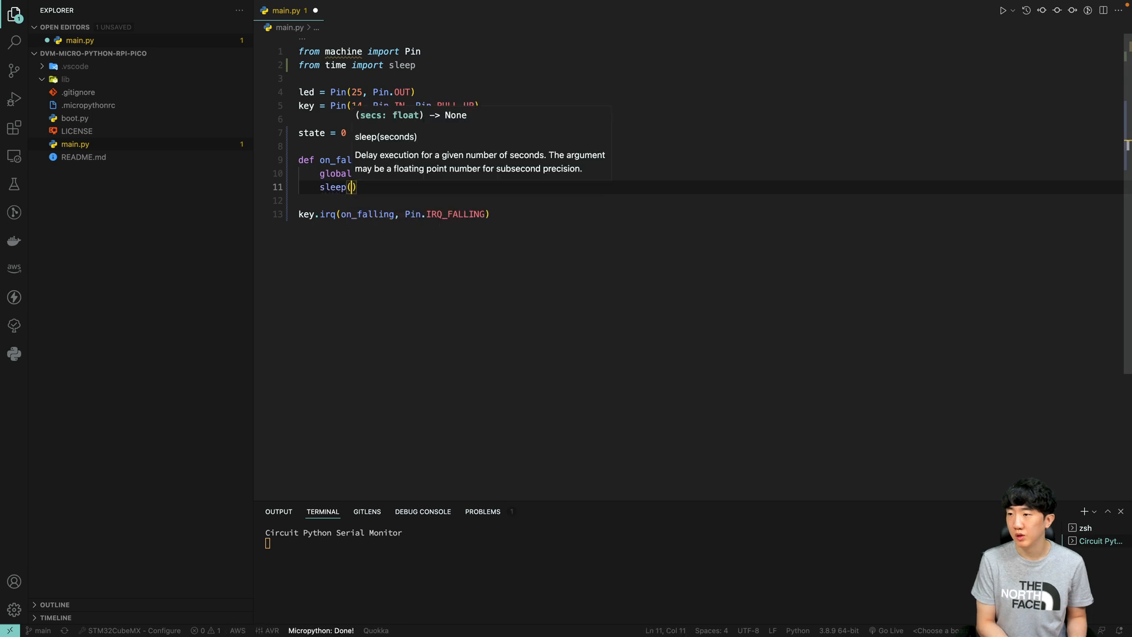
{"action": "type", "text": "0.01"}
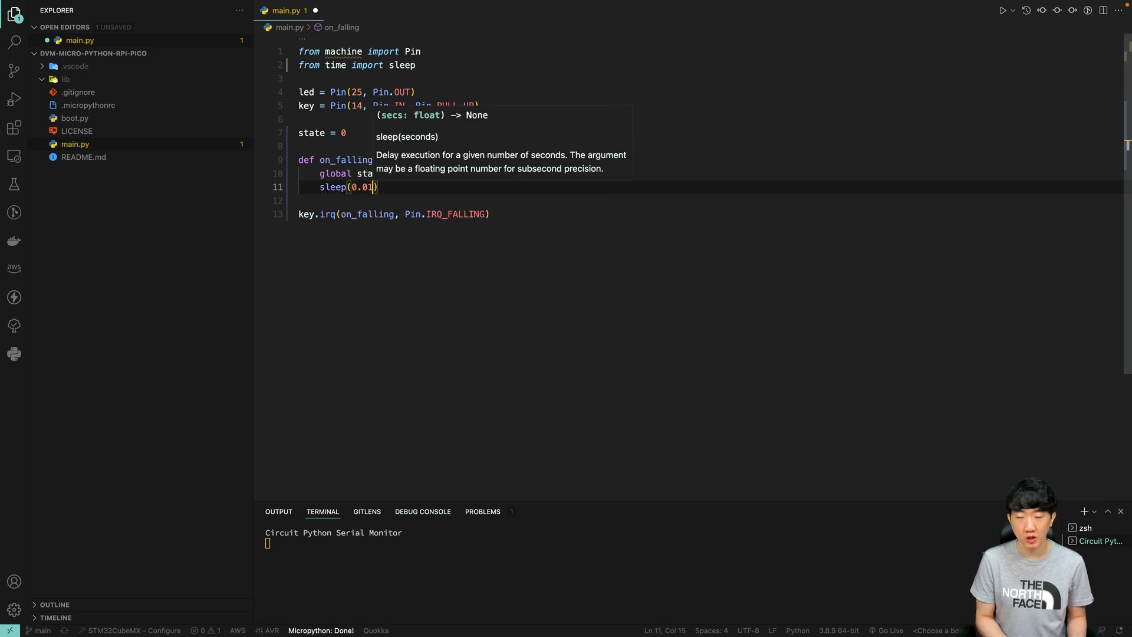
{"action": "type", "text": ")"}
Add an if not k.value(): check below the sleep call and review the condition.
{"action": "key", "text": "Return"}
{"action": "key", "text": "Return"}
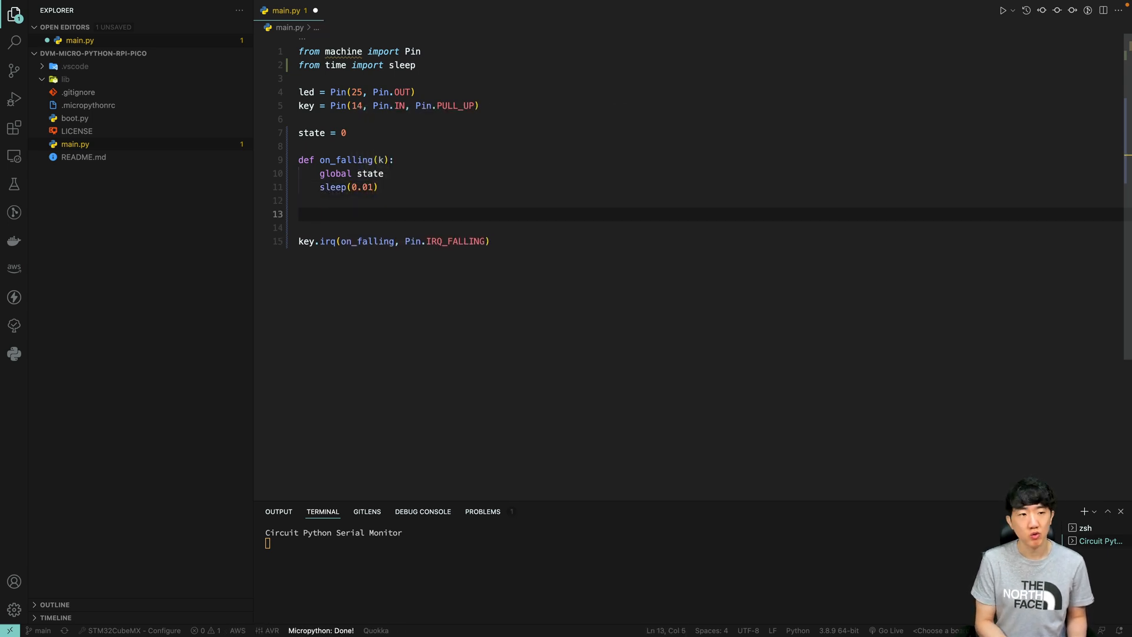
{"action": "type", "text": "if not k."}
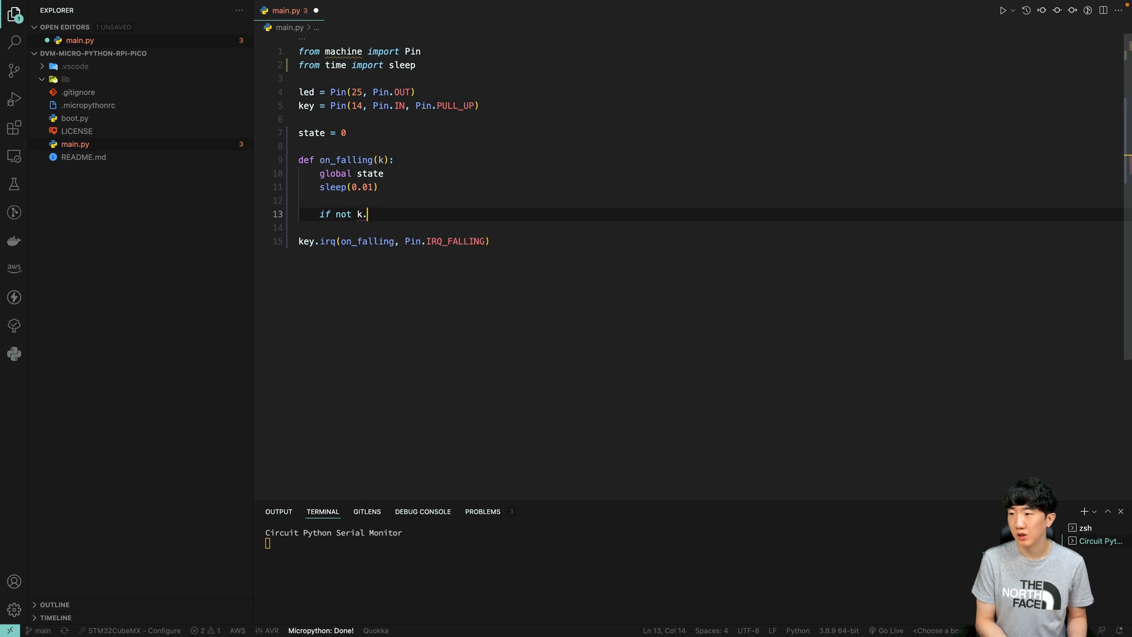
{"action": "type", "text": "value():"}
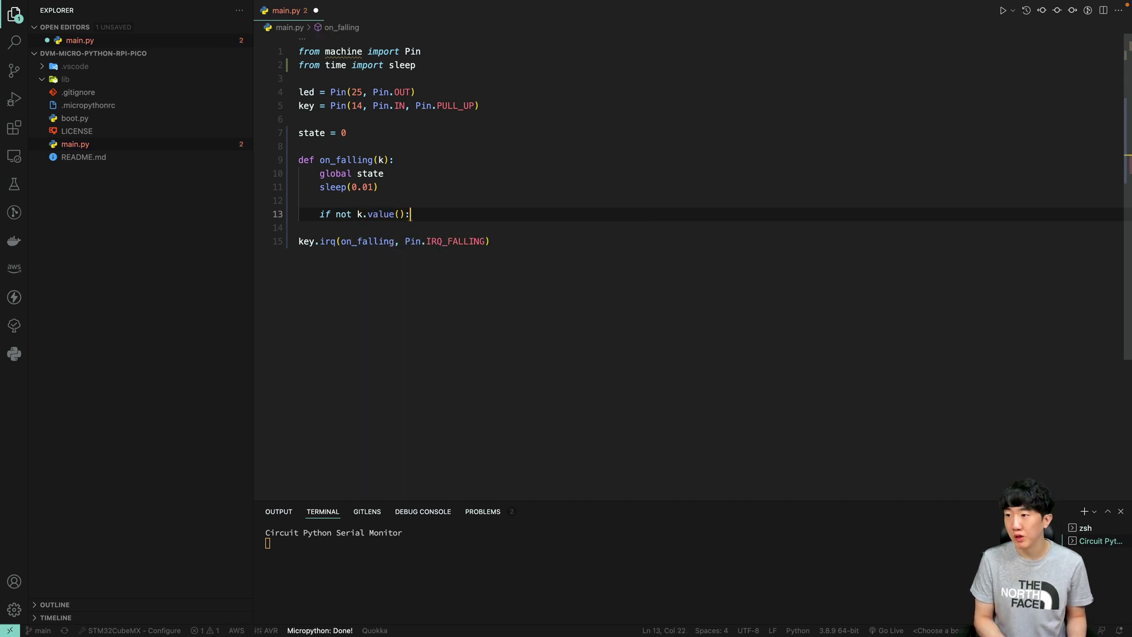
{"action": "key", "text": "Return"}
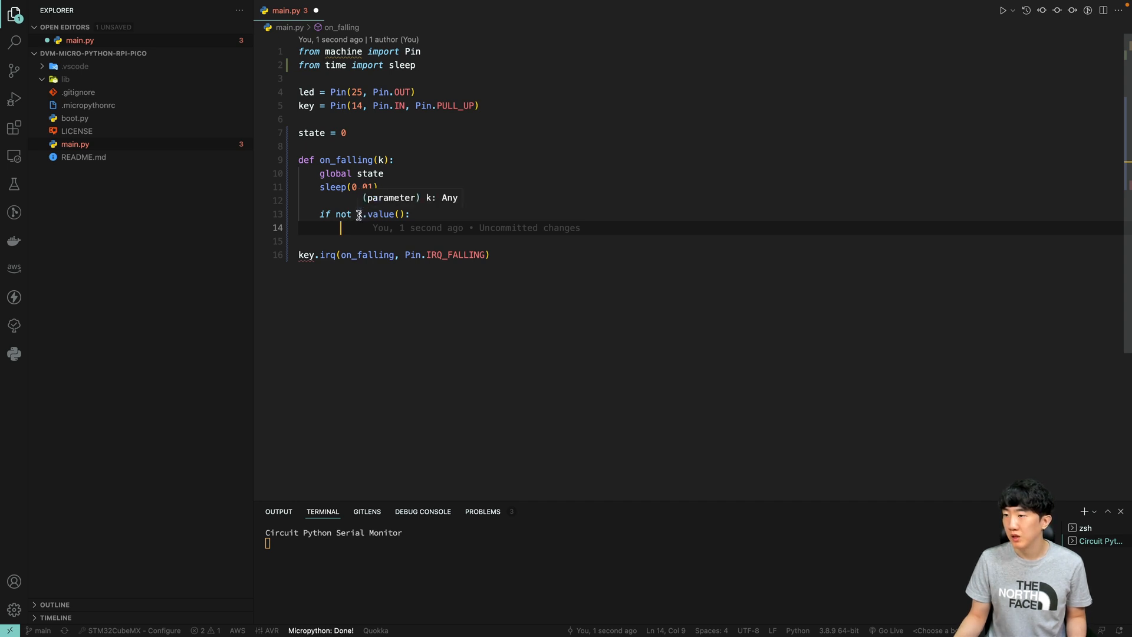
{"action": "left_click", "coordinate": [358, 214]}
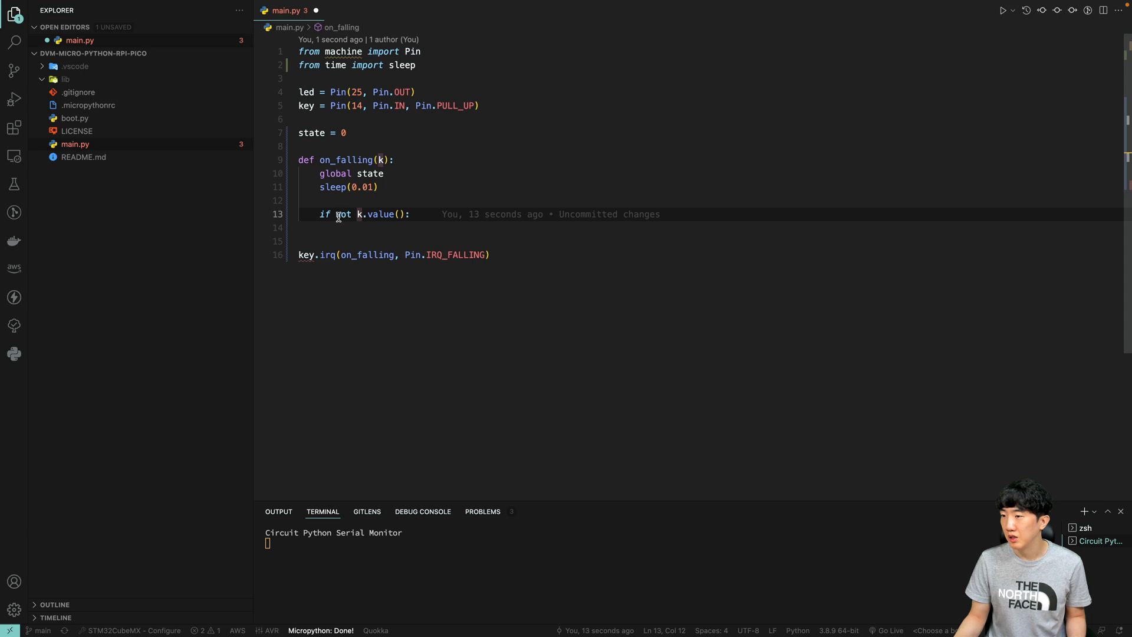
{"action": "left_click_drag", "start_coordinate": [336, 214], "coordinate": [405, 214]}
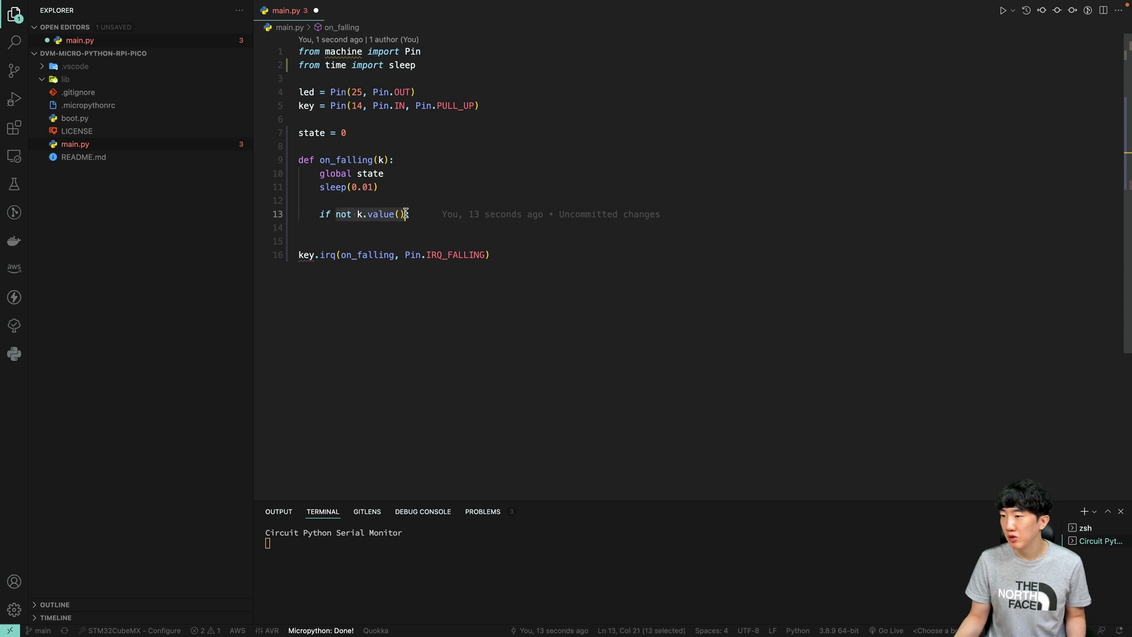
{"action": "triple_click", "coordinate": [354, 214]}
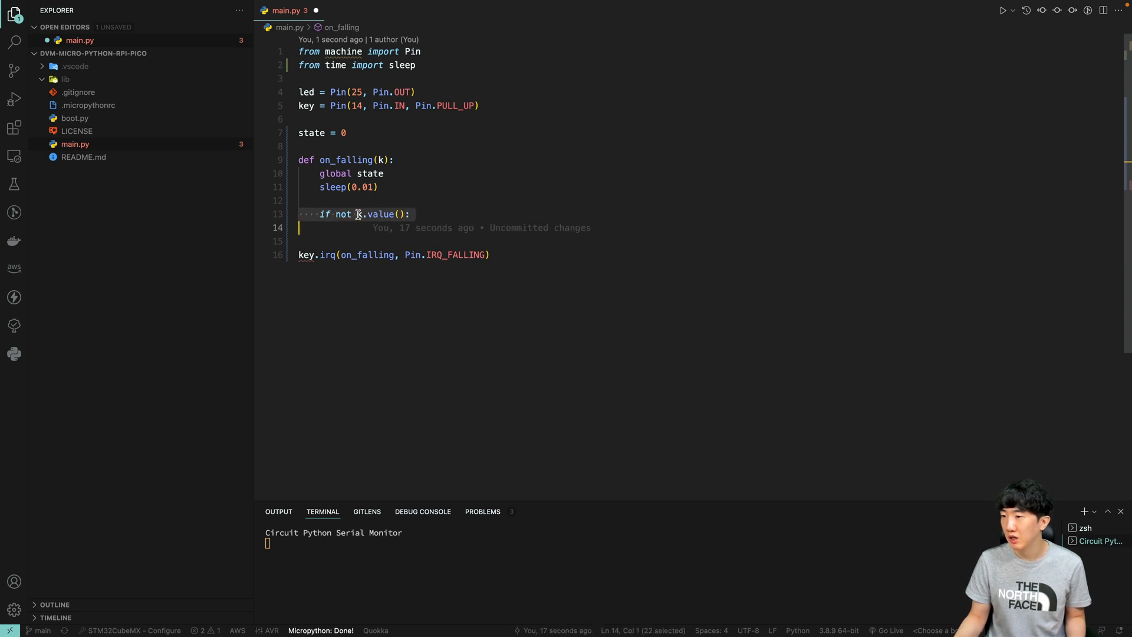
{"action": "left_click", "coordinate": [357, 215]}
{"action": "left_click", "coordinate": [445, 213]}
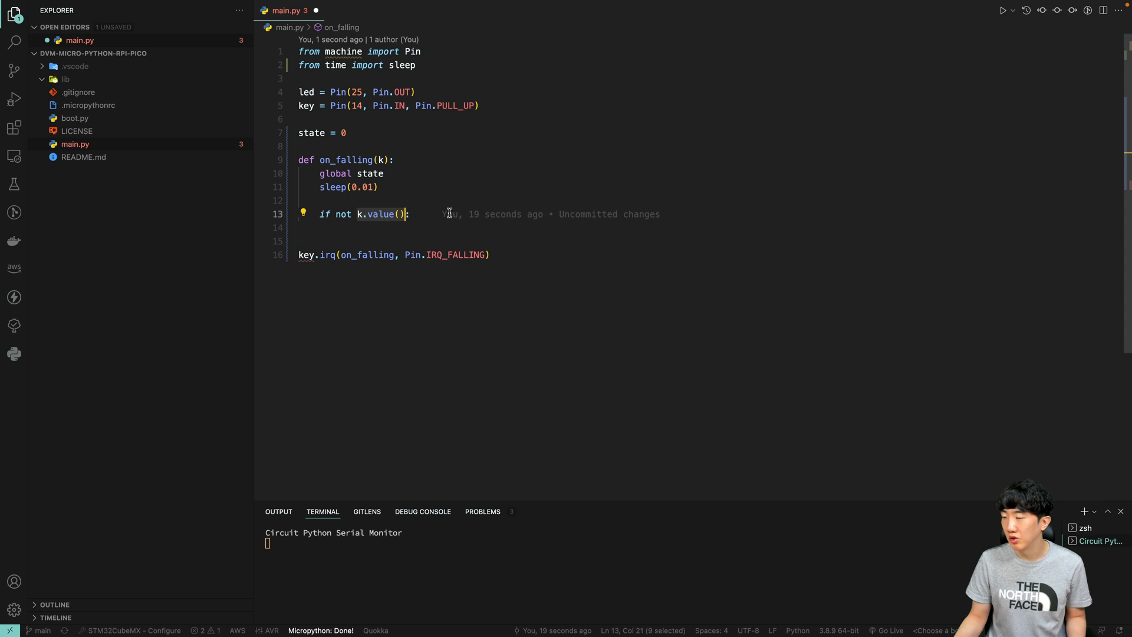
{"action": "type", "text": ":"}
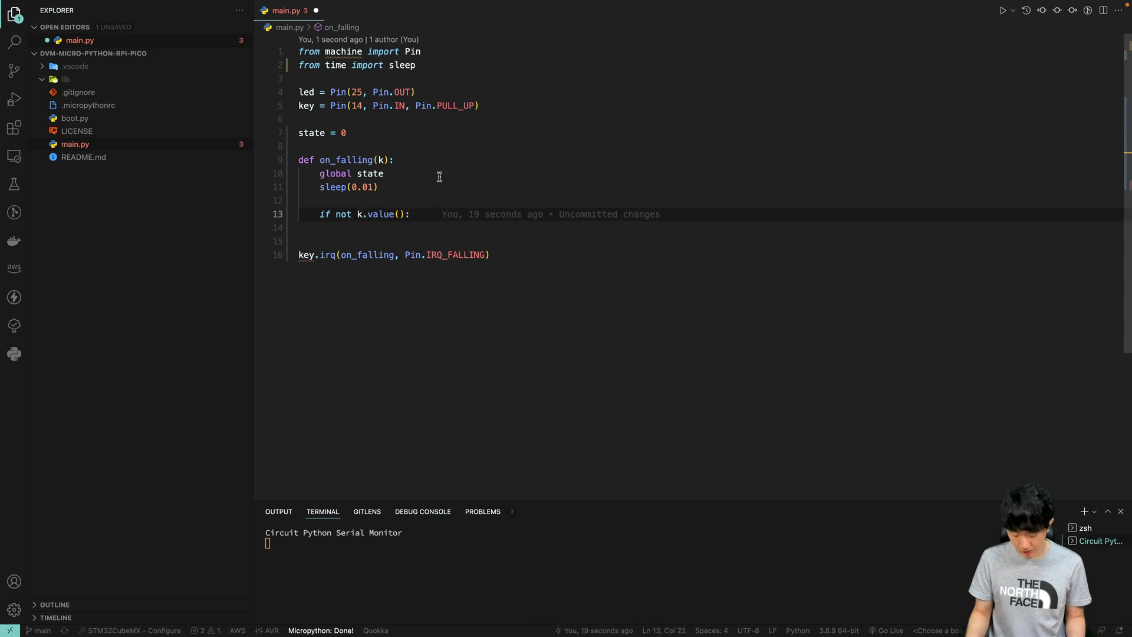
{"action": "type", "text": " # pressed, 0, LOW"}
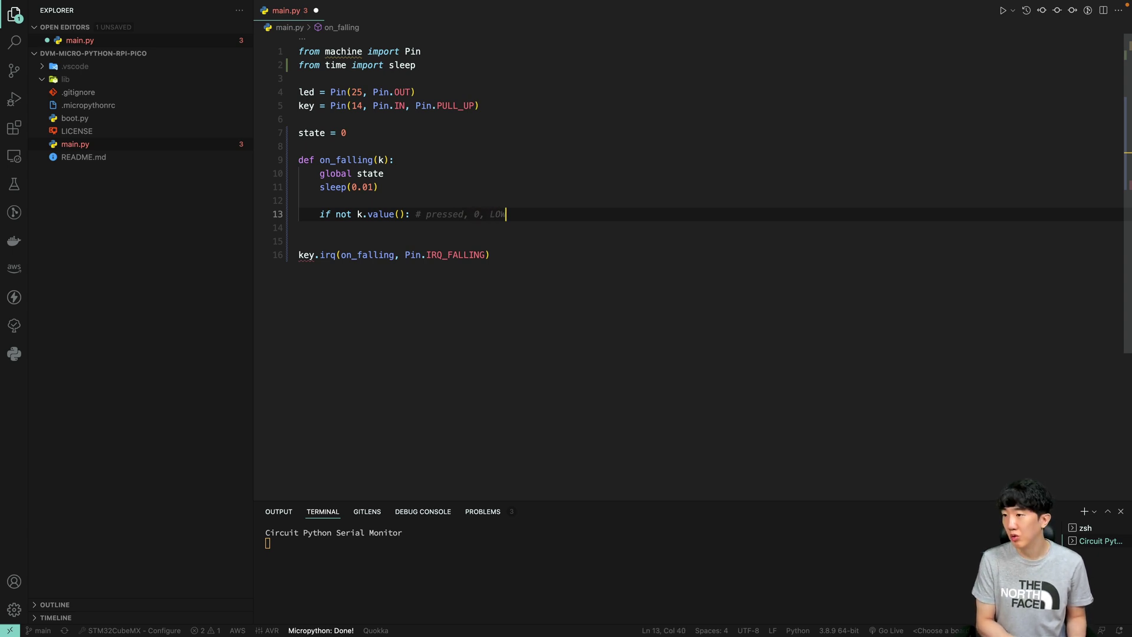
Comment the if as # pressed, 0, LOW, toggle state = not state, and set led.value(state).
{"action": "key", "text": "Return"}
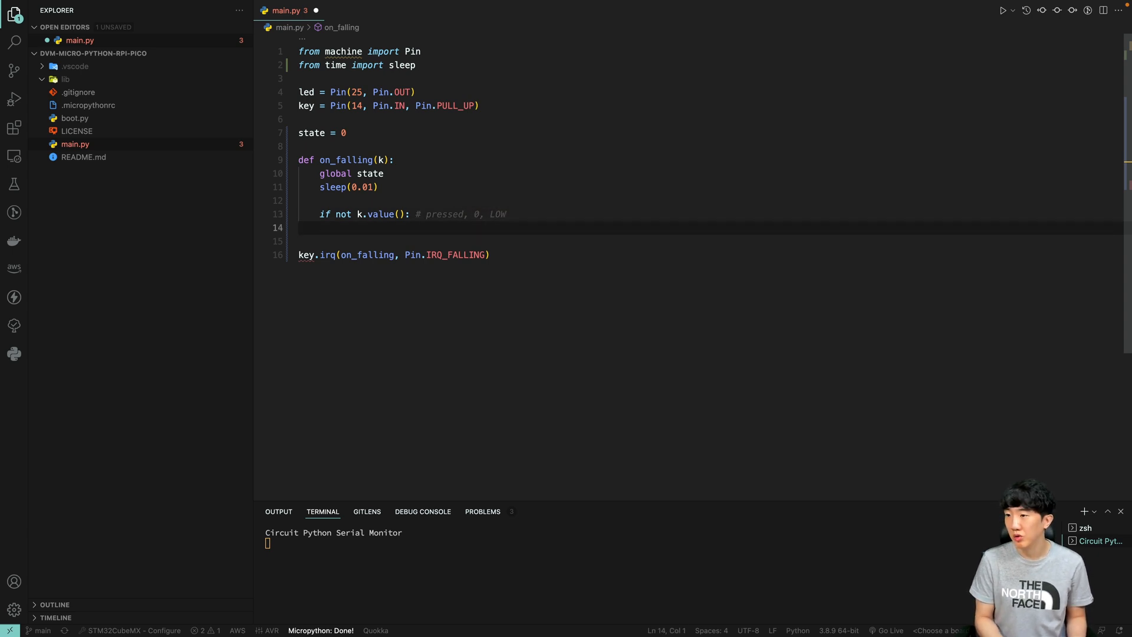
{"action": "key", "text": "Tab"}
{"action": "key", "text": "Tab"}
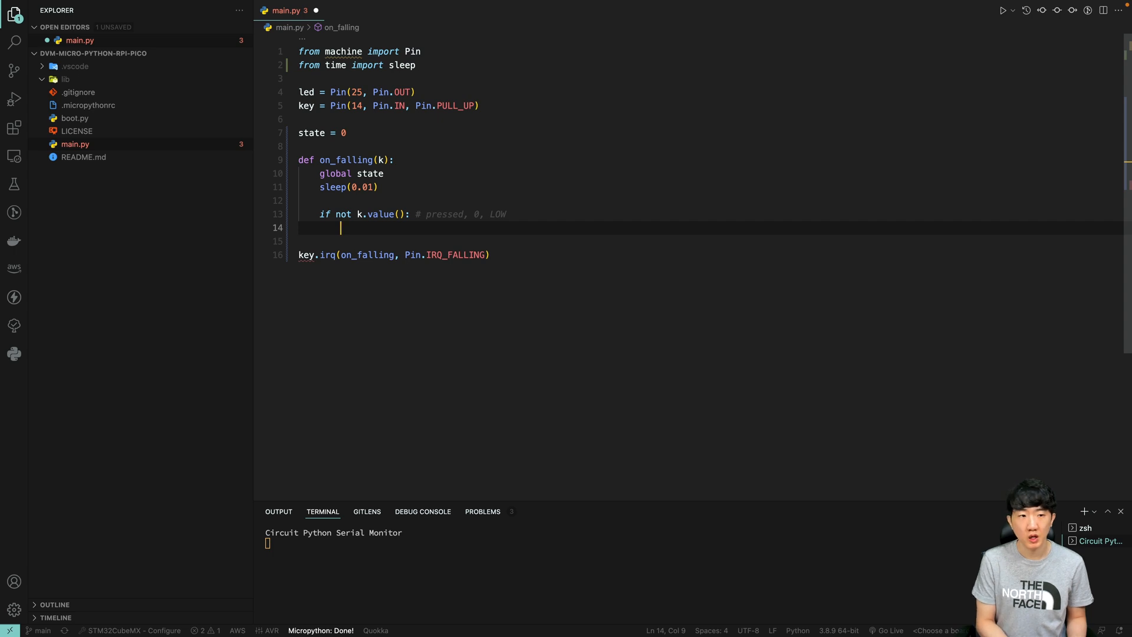
{"action": "type", "text": "state"}
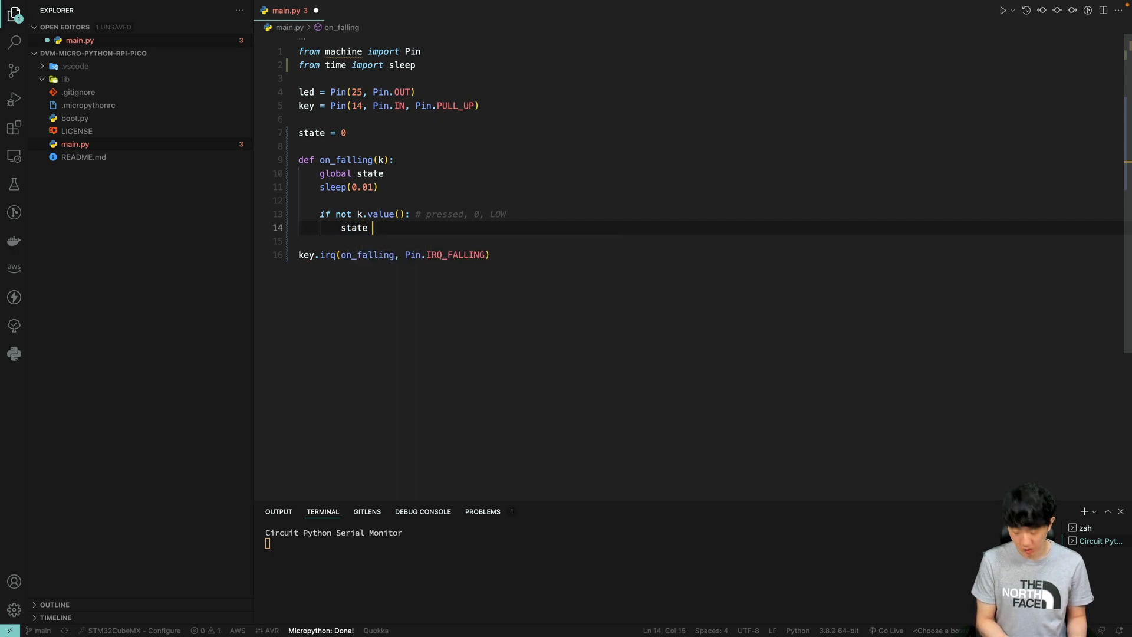
{"action": "type", "text": " = not state"}
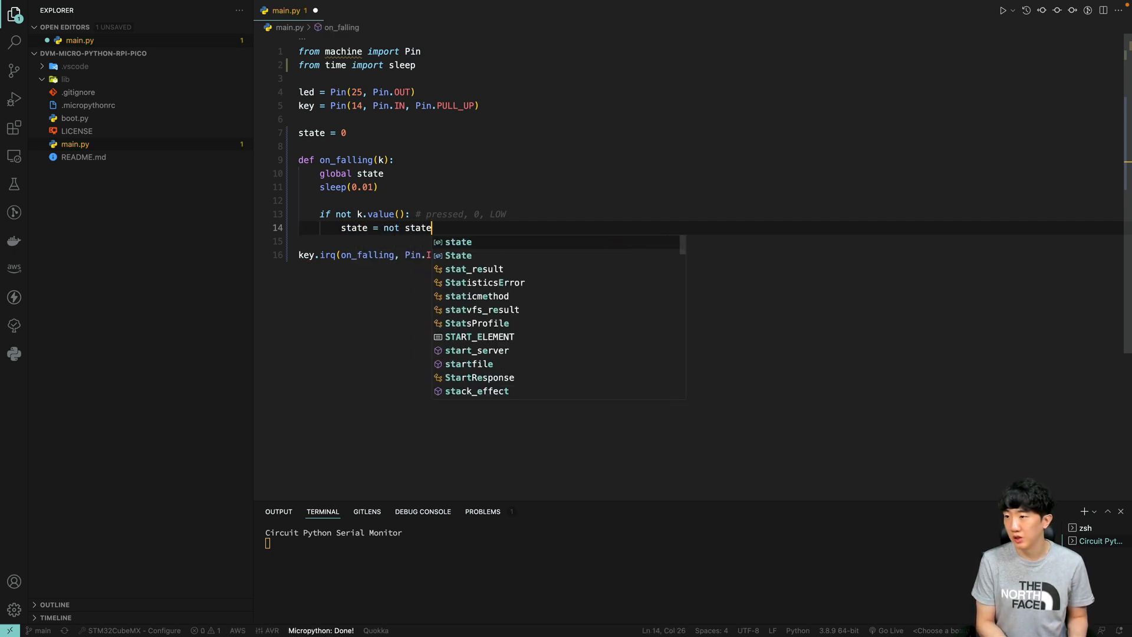
{"action": "key", "text": "Escape"}
{"action": "key", "text": "Return"}
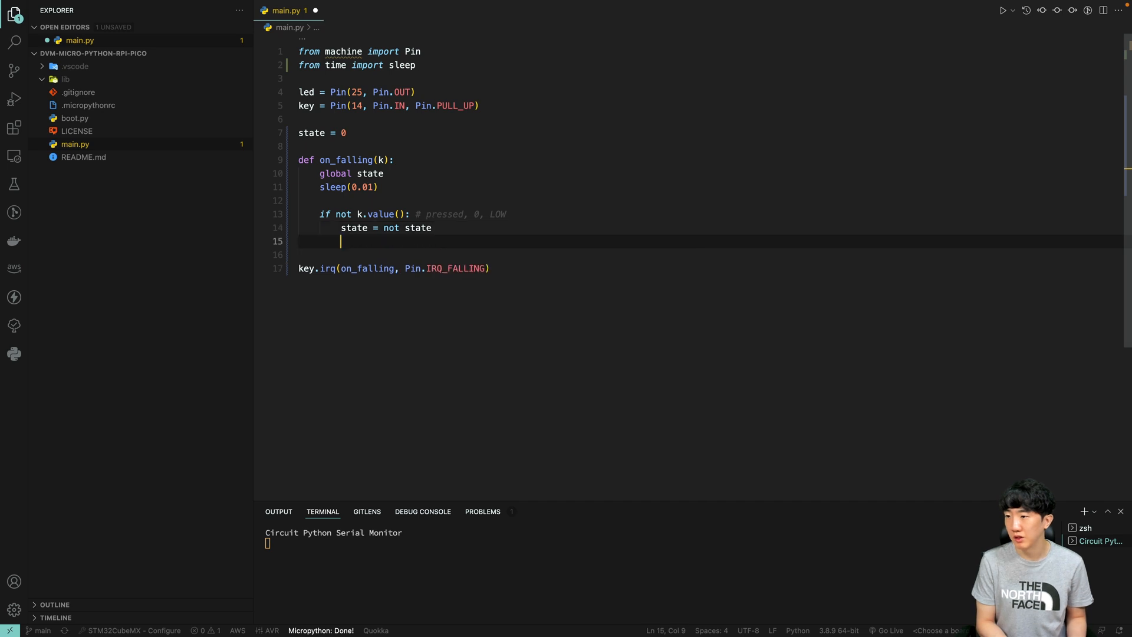
{"action": "type", "text": "led.value"}
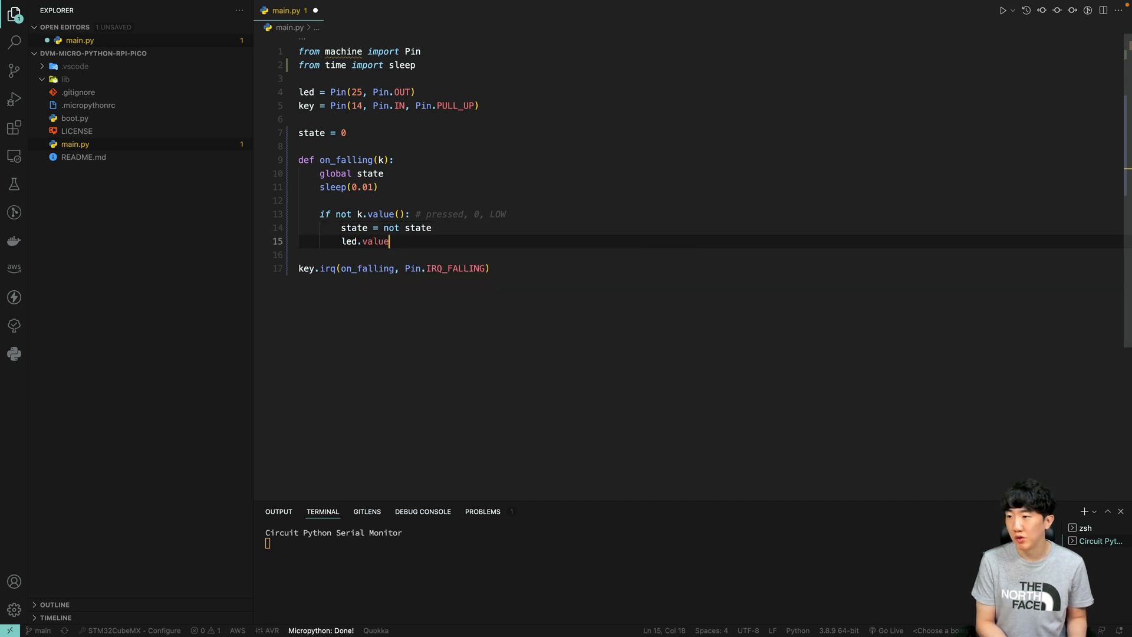
{"action": "type", "text": "(s"}
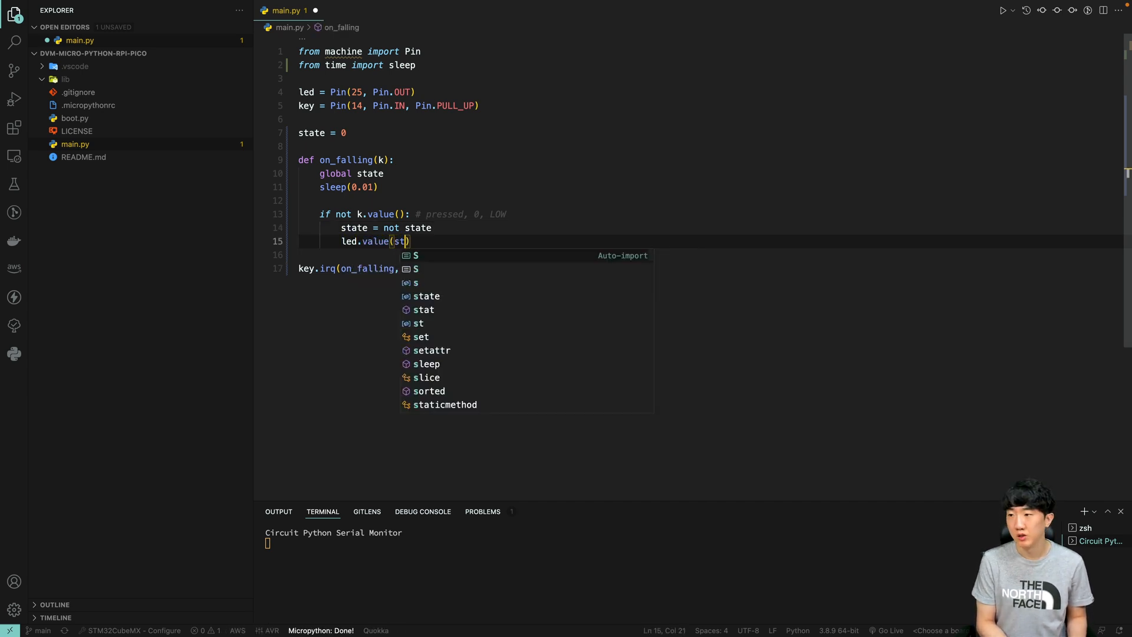
{"action": "type", "text": "tate)"}
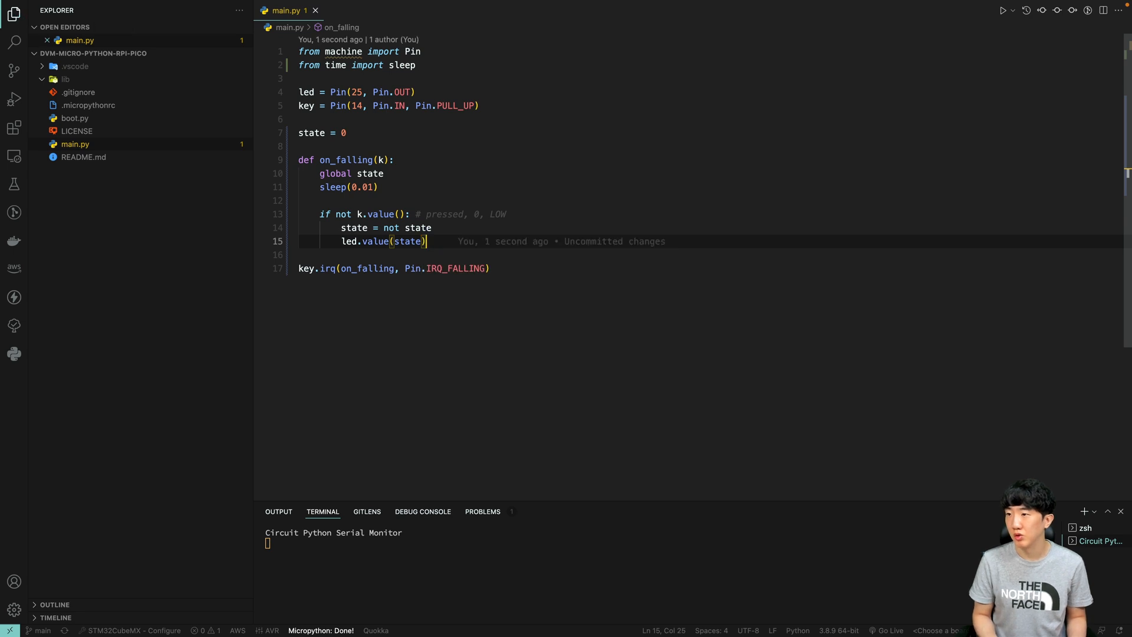
Save main.py with the completed on_falling handler.
{"action": "key", "text": "Down"}
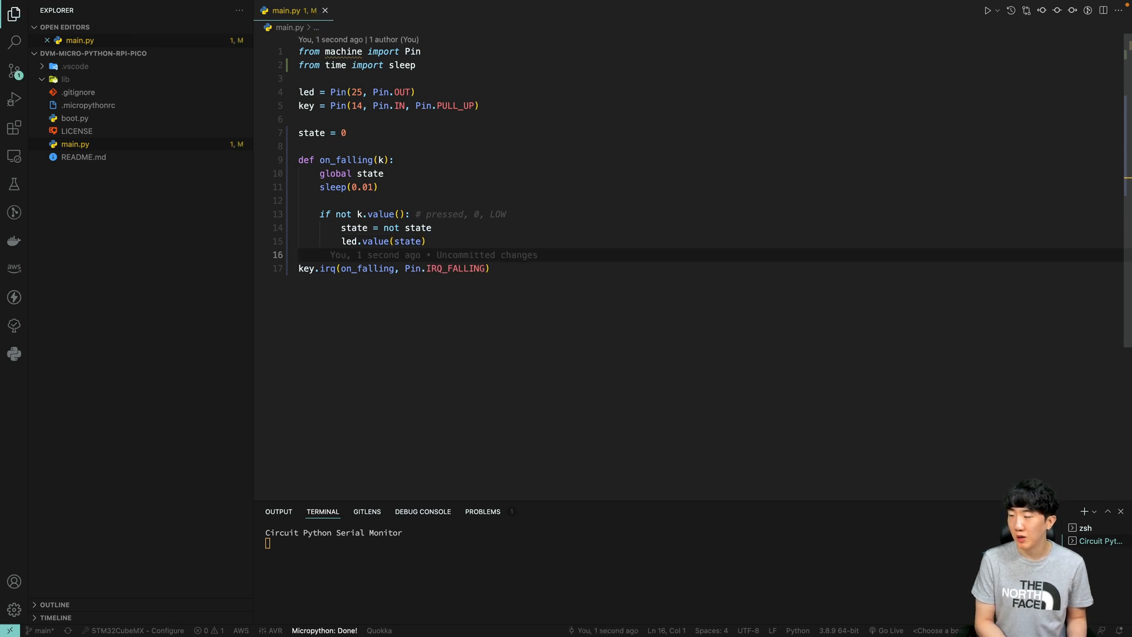